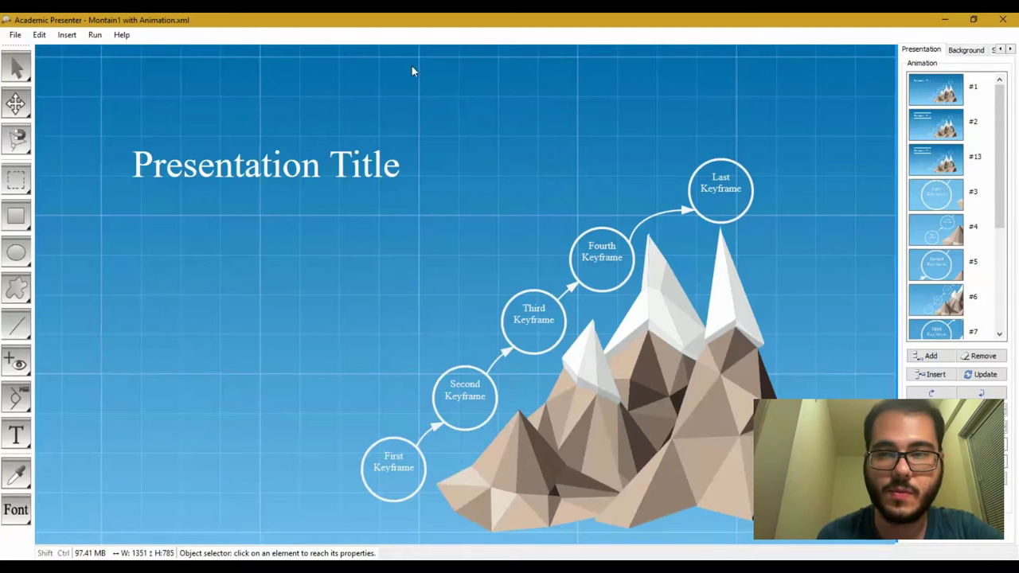
Step: View the splash screen, close it, then open the About dialog showing version 2.4.0.0
click(122, 35)
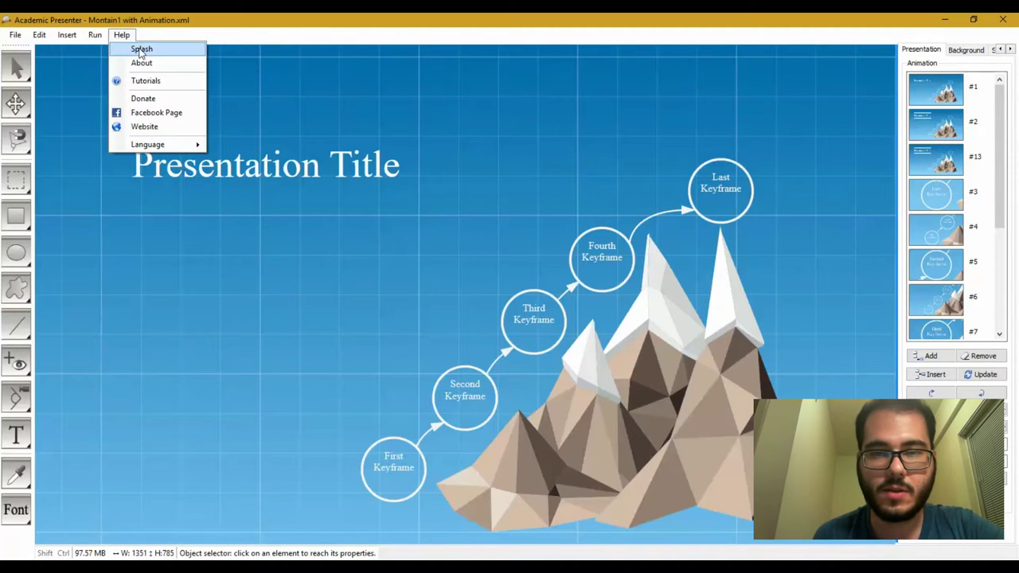
click(142, 49)
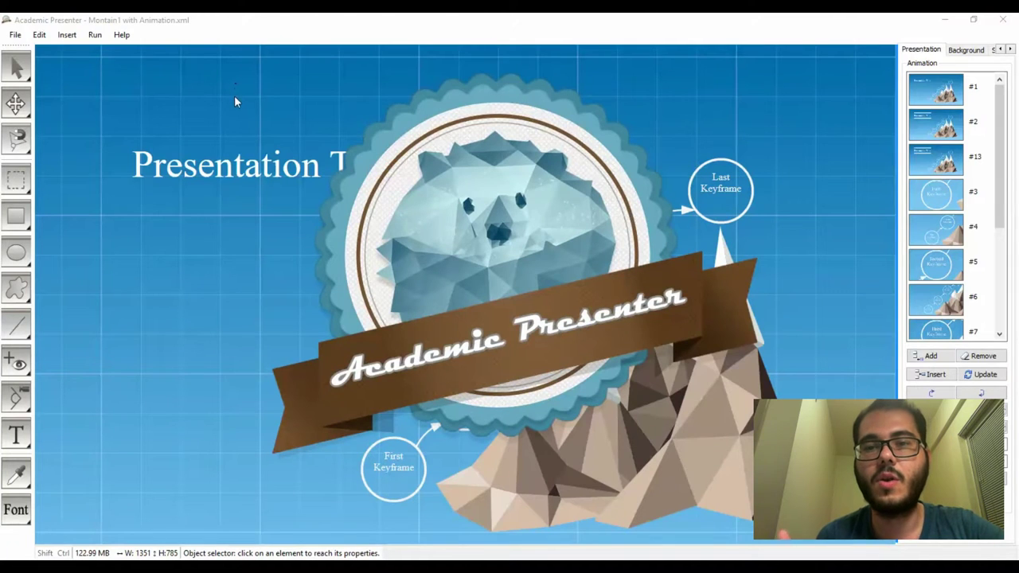
click(478, 210)
click(122, 36)
click(139, 63)
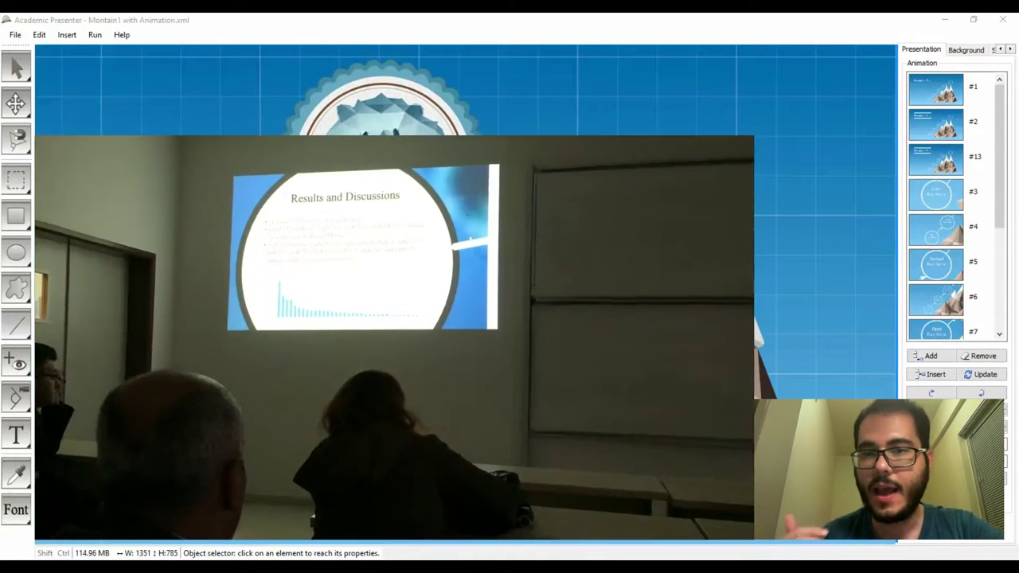
Step: Close the About dialog
click(335, 341)
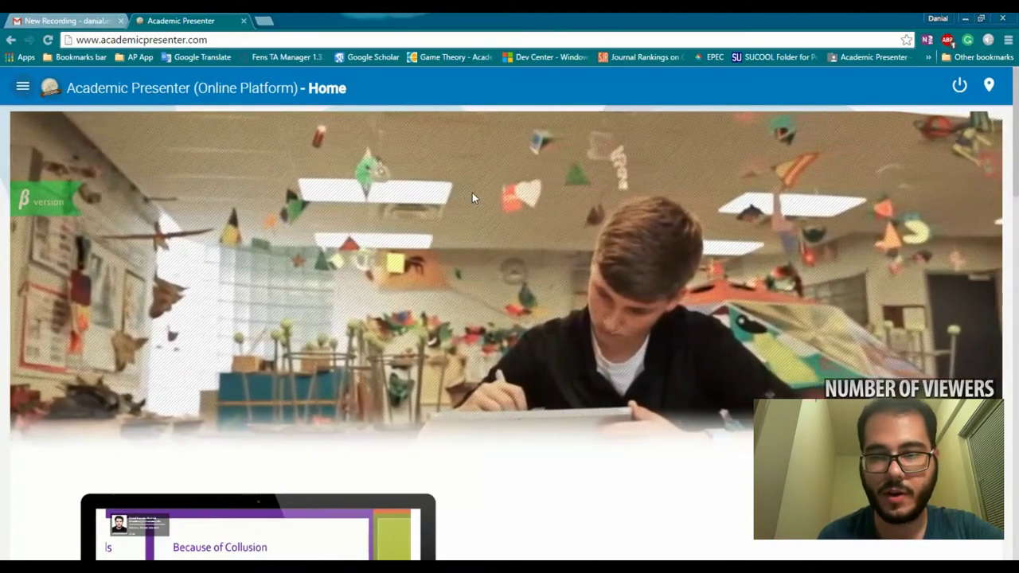
scroll(472, 197, down, 1)
scroll(472, 197, down, 2)
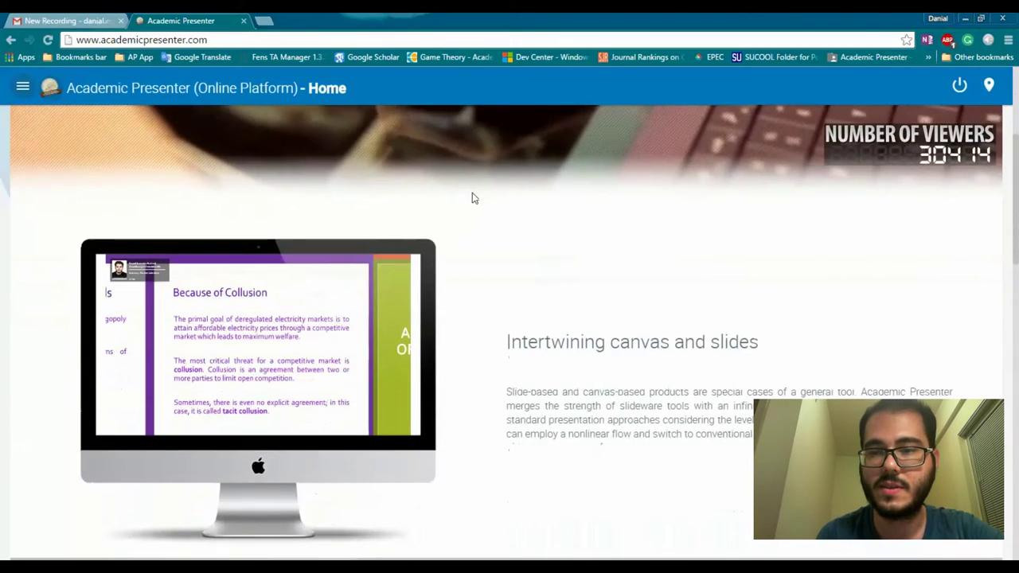
scroll(472, 197, down, 2)
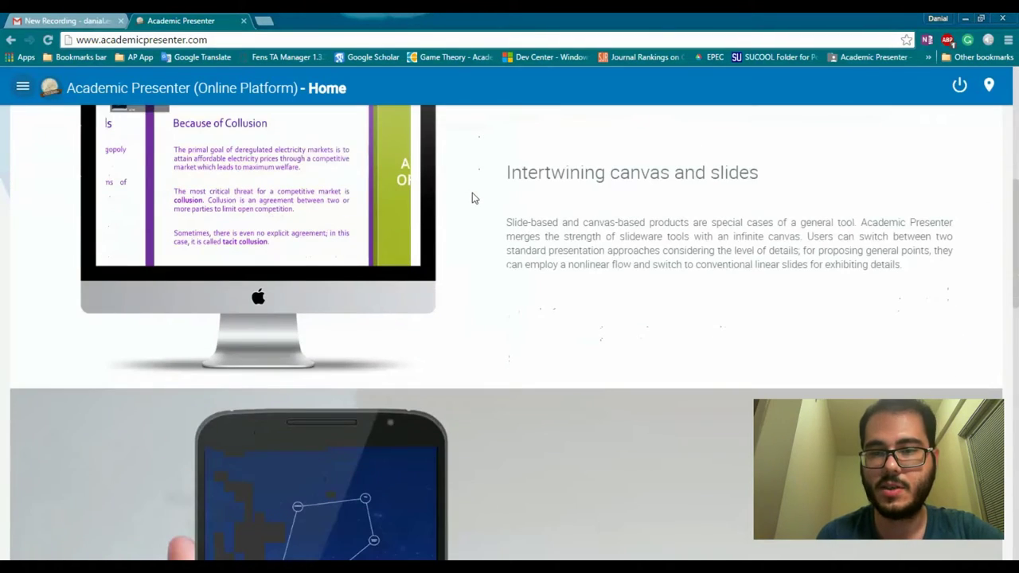
scroll(472, 198, down, 1)
scroll(472, 198, down, 2)
scroll(472, 198, down, 1)
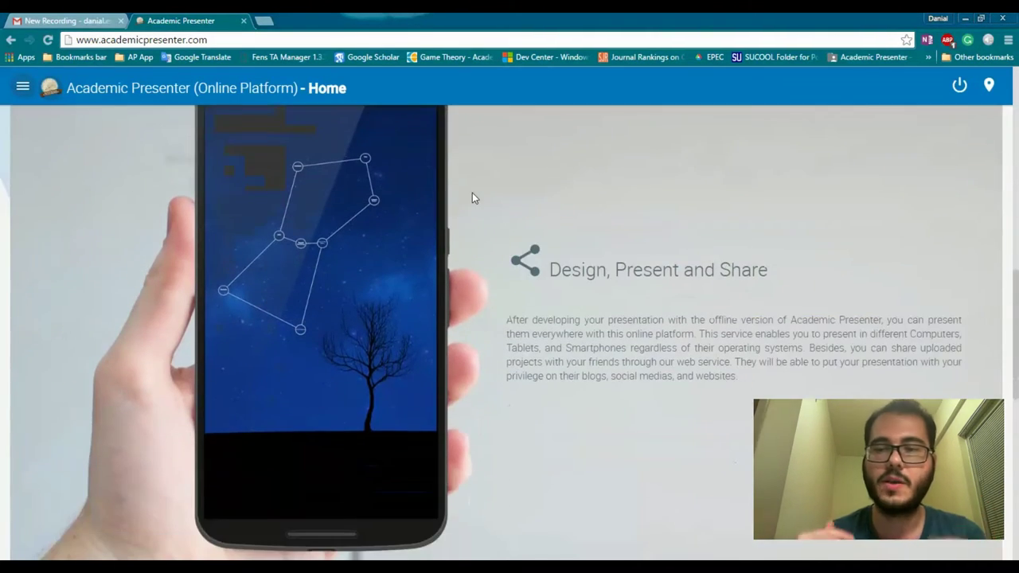
scroll(472, 197, down, 3)
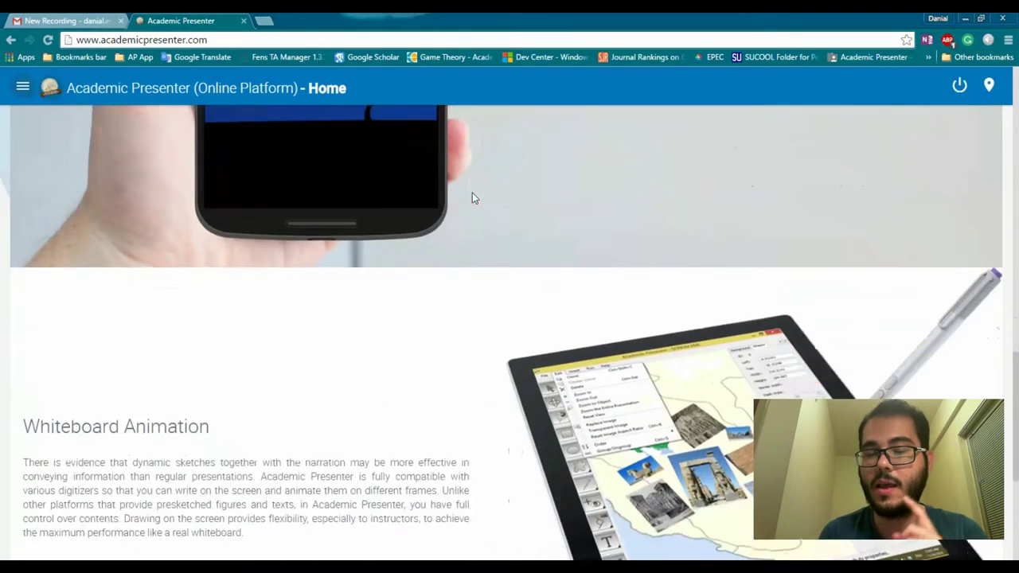
scroll(472, 197, down, 2)
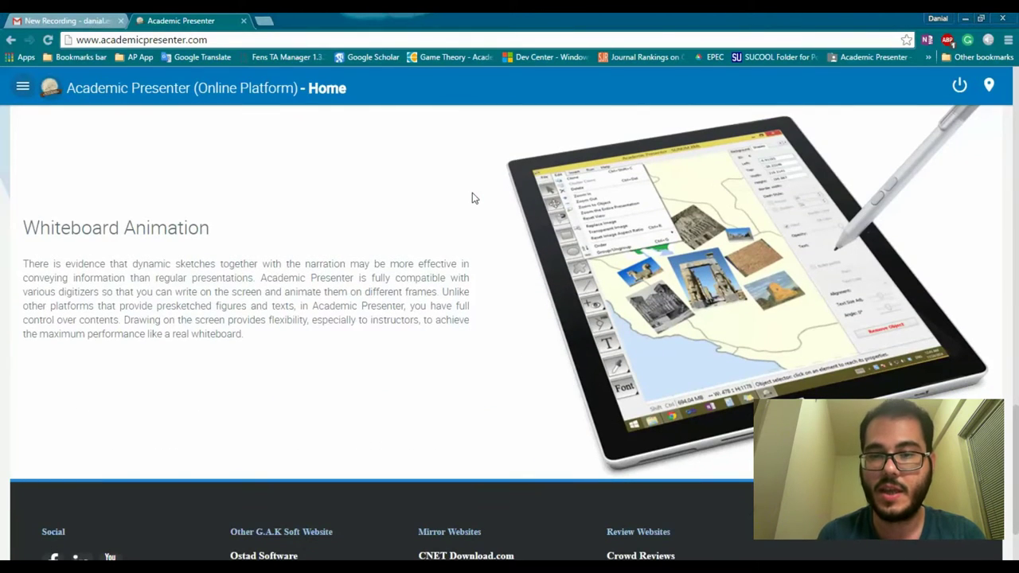
scroll(472, 197, down, 1)
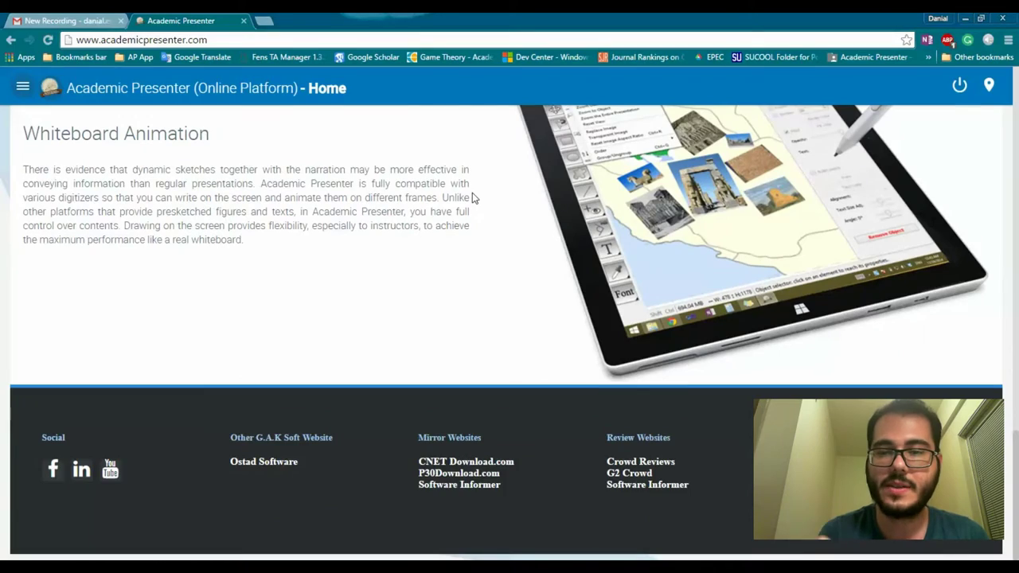
scroll(472, 197, up, 14)
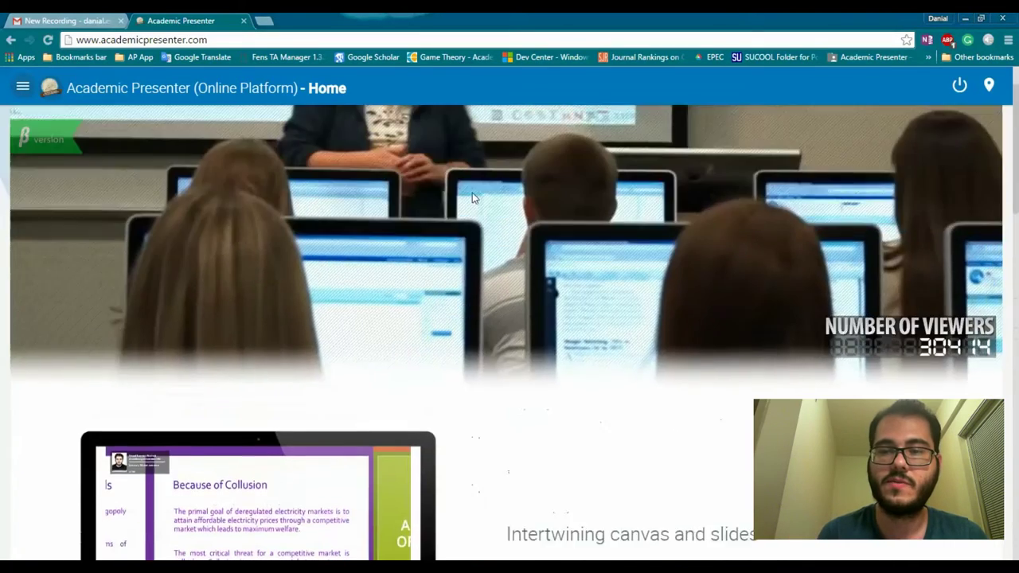
scroll(472, 197, up, 1)
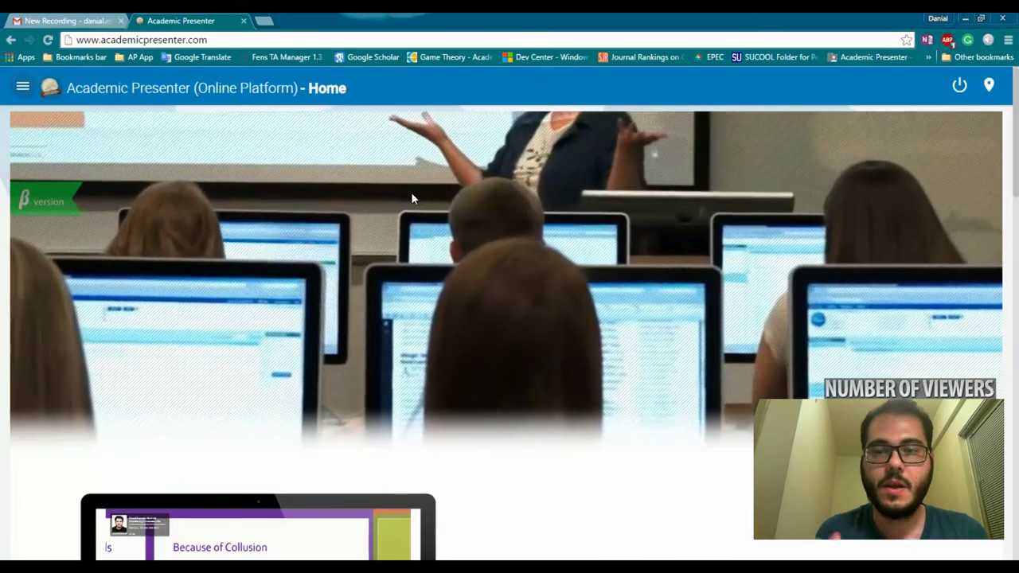
Step: Browse the Download page, then go to the Tutorials page from the site menu
click(23, 90)
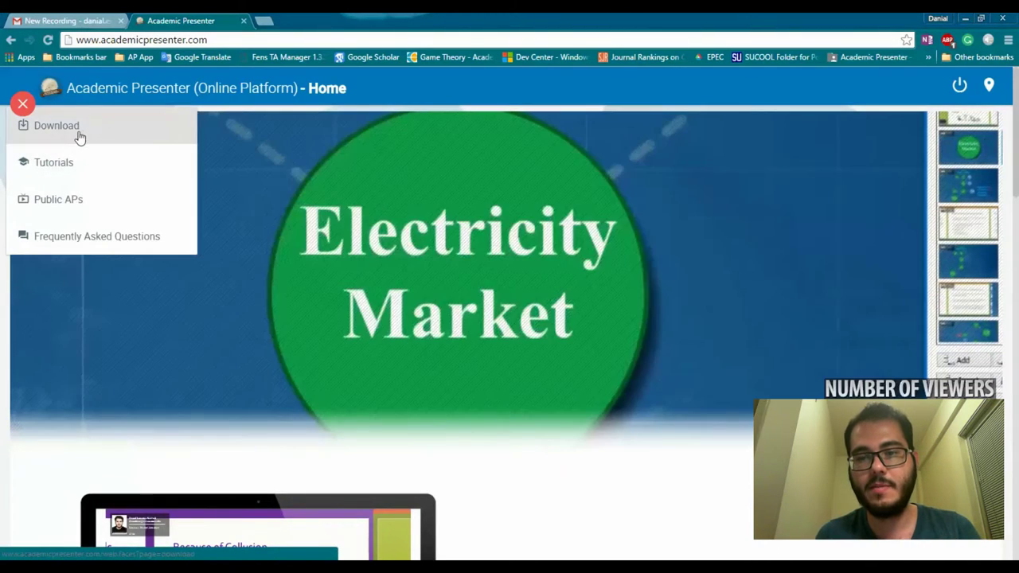
click(78, 135)
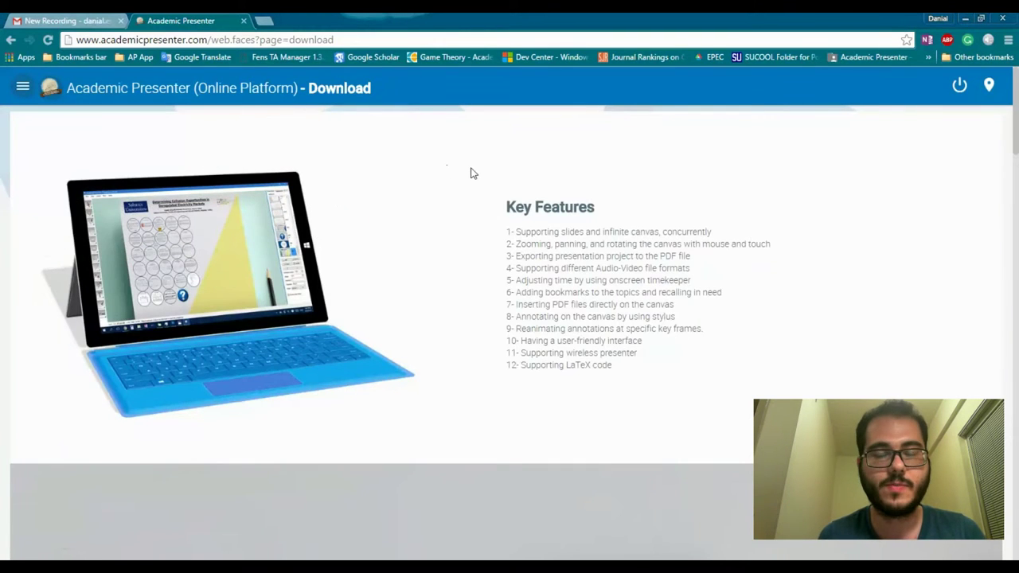
scroll(473, 174, down, 5)
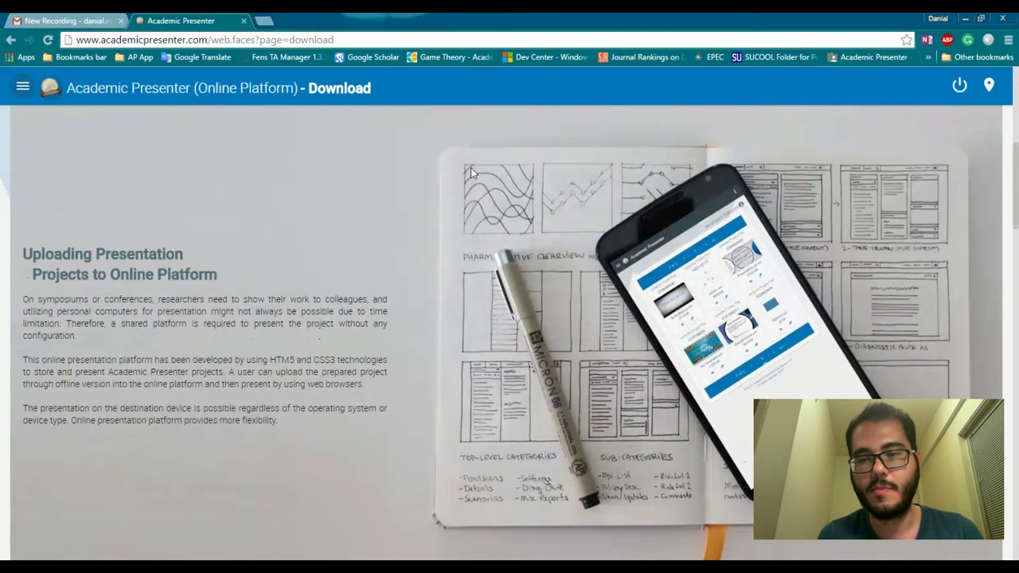
scroll(471, 169, down, 20)
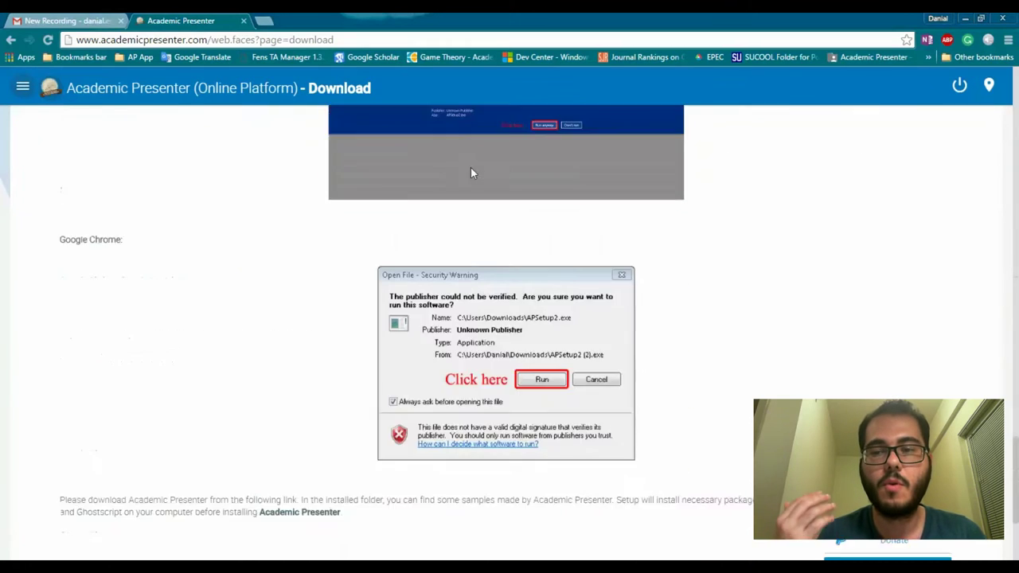
scroll(471, 173, down, 2)
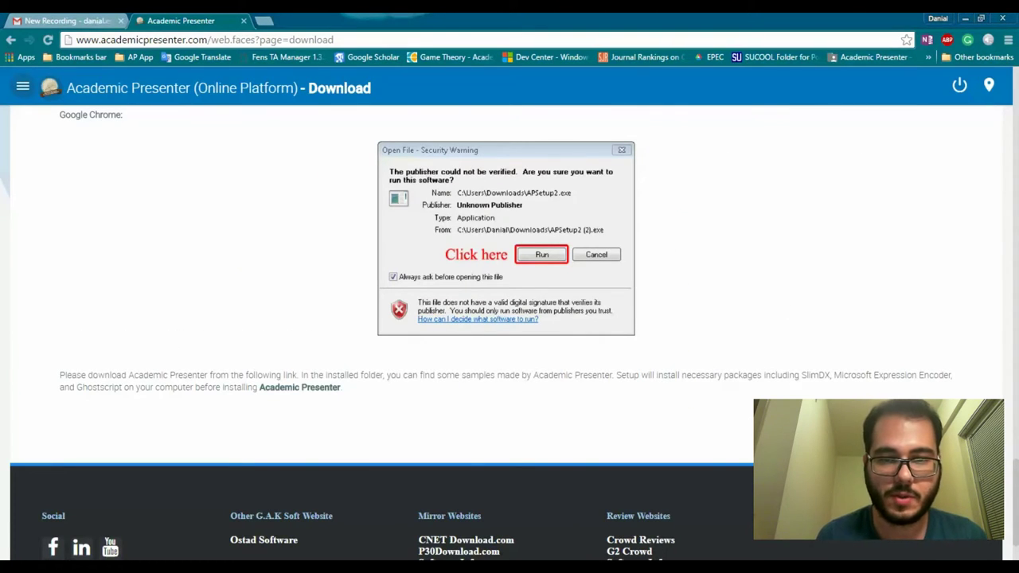
click(19, 93)
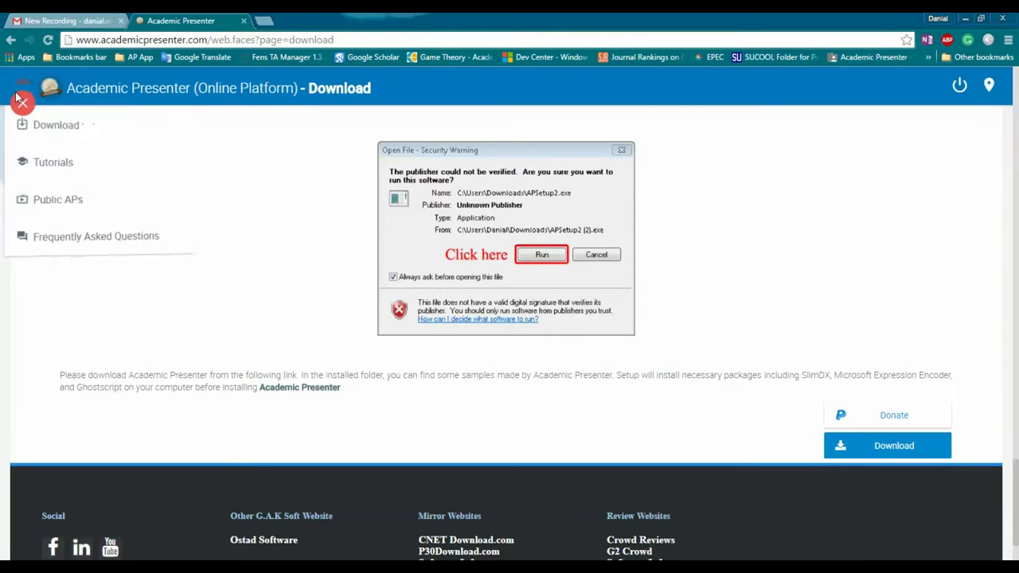
click(53, 163)
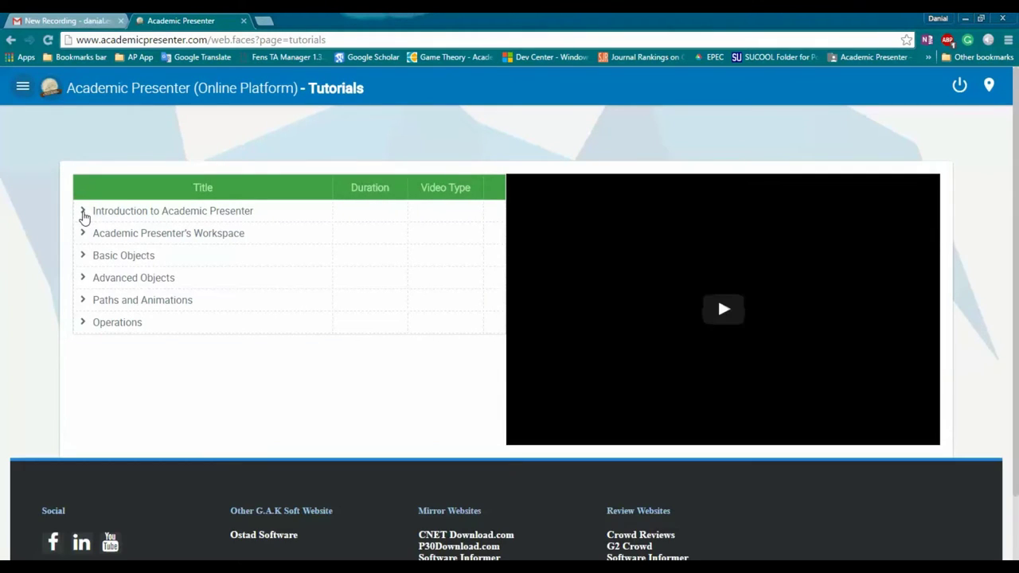
Step: Expand Introduction to Academic Presenter, play then pause the first lesson, and open Public APs
click(84, 218)
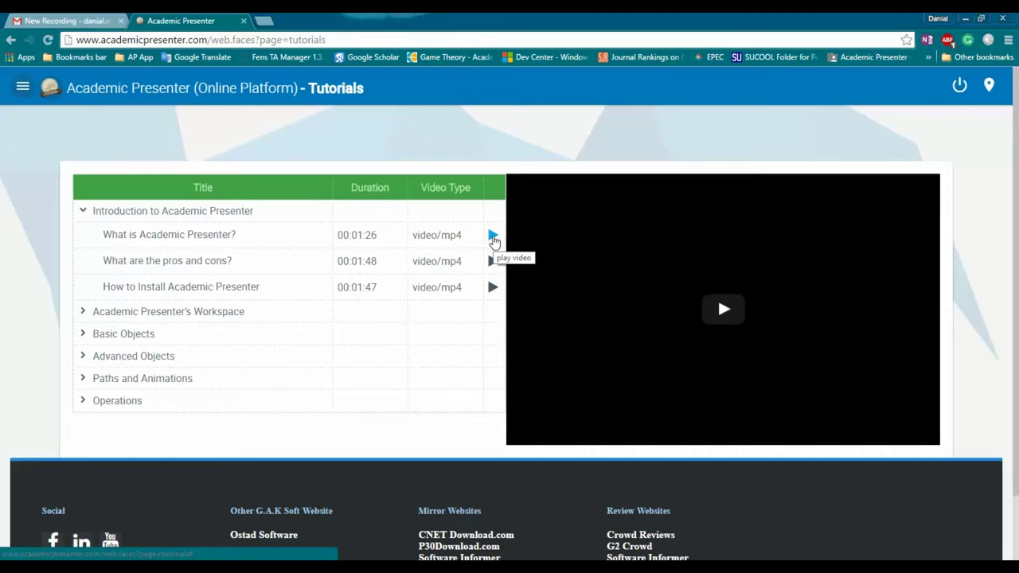
click(492, 237)
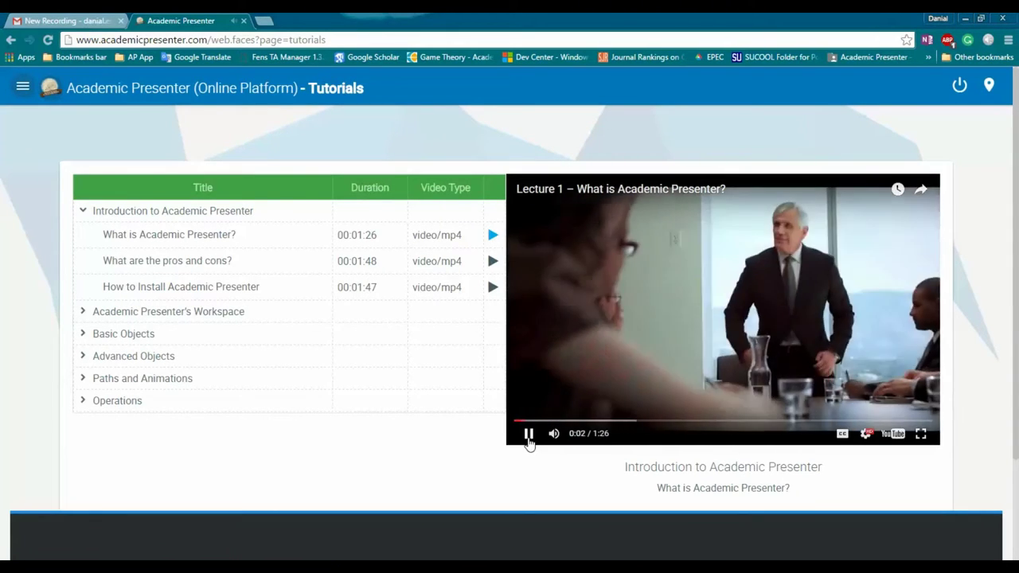
click(525, 436)
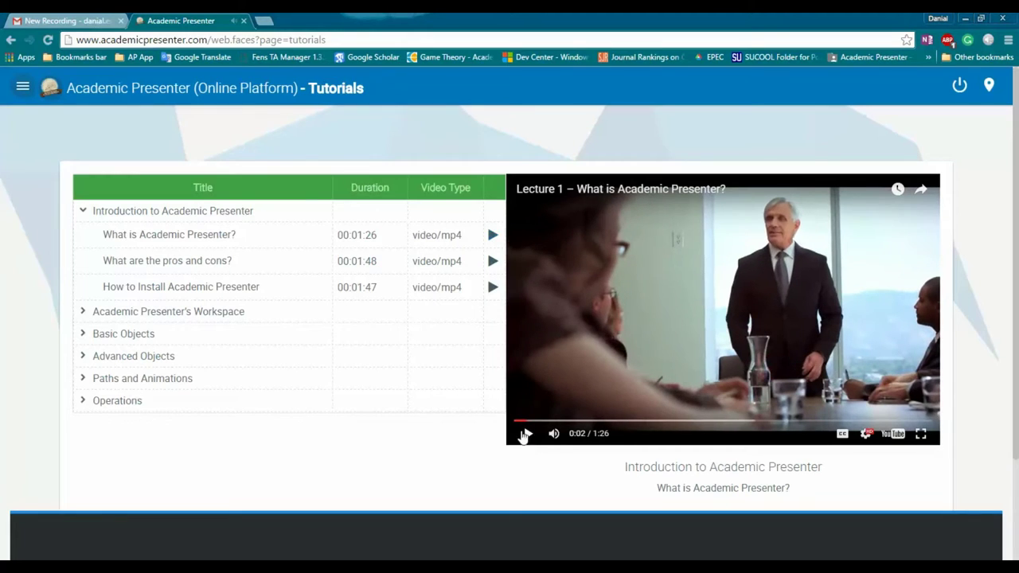
click(22, 93)
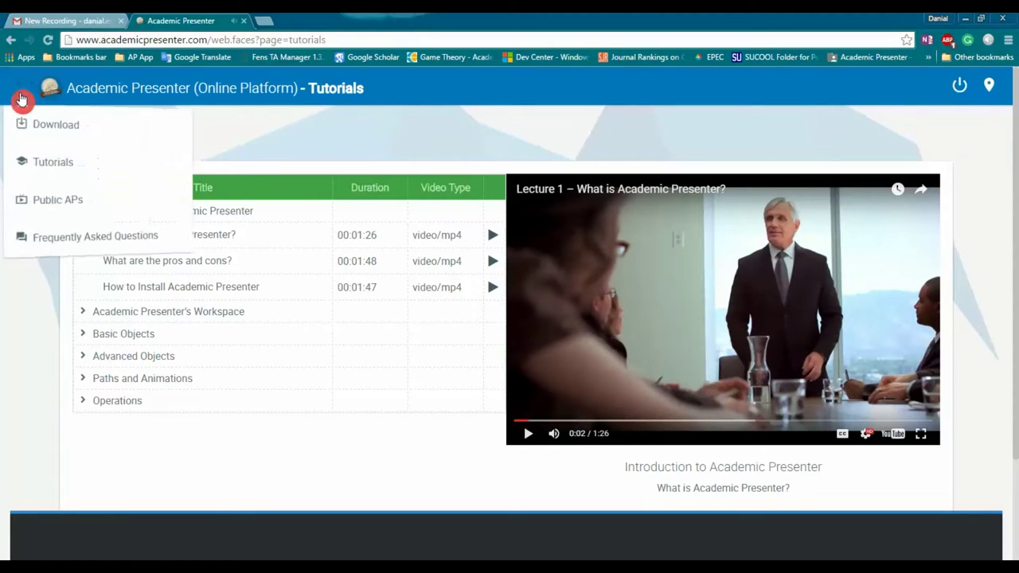
click(64, 203)
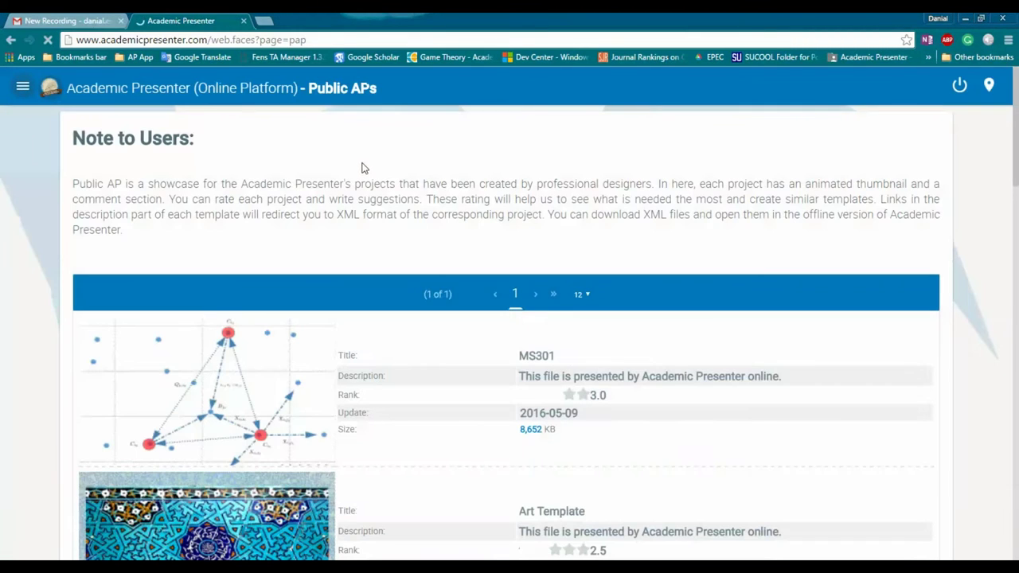
Step: Open the MS301 project's details page, then go back to the Home page
scroll(404, 152, down, 2)
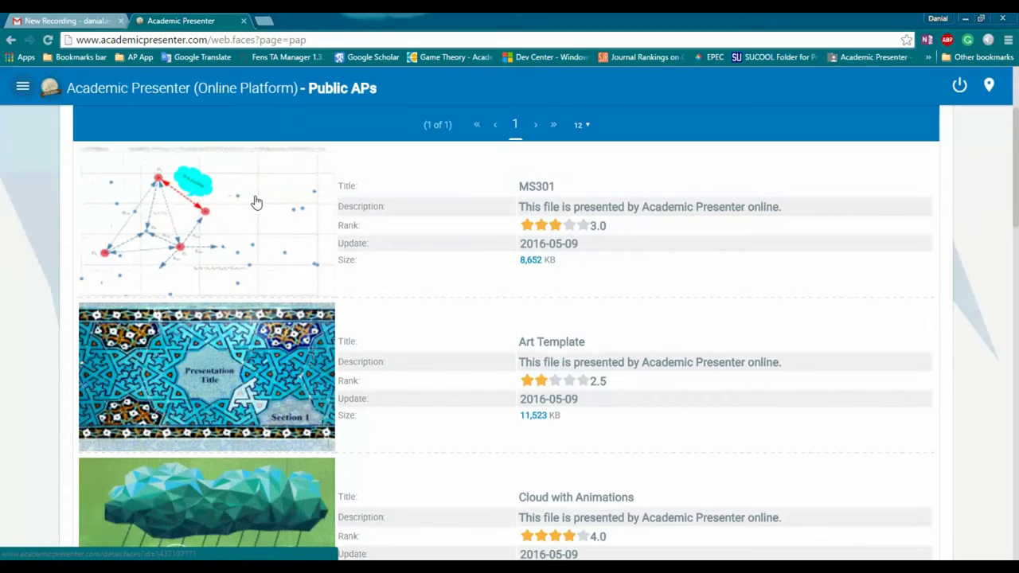
click(257, 202)
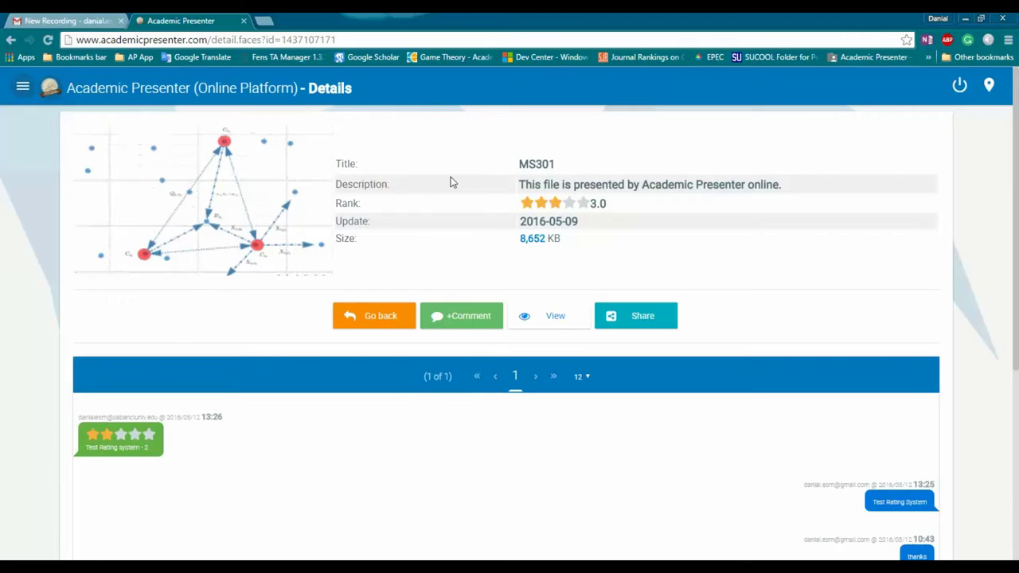
scroll(451, 182, down, 2)
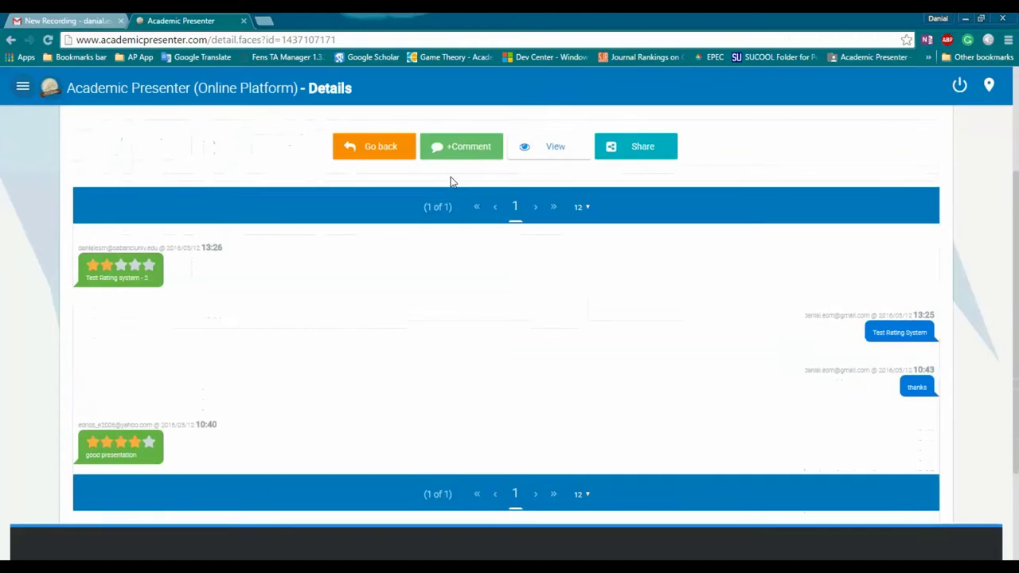
scroll(450, 182, up, 2)
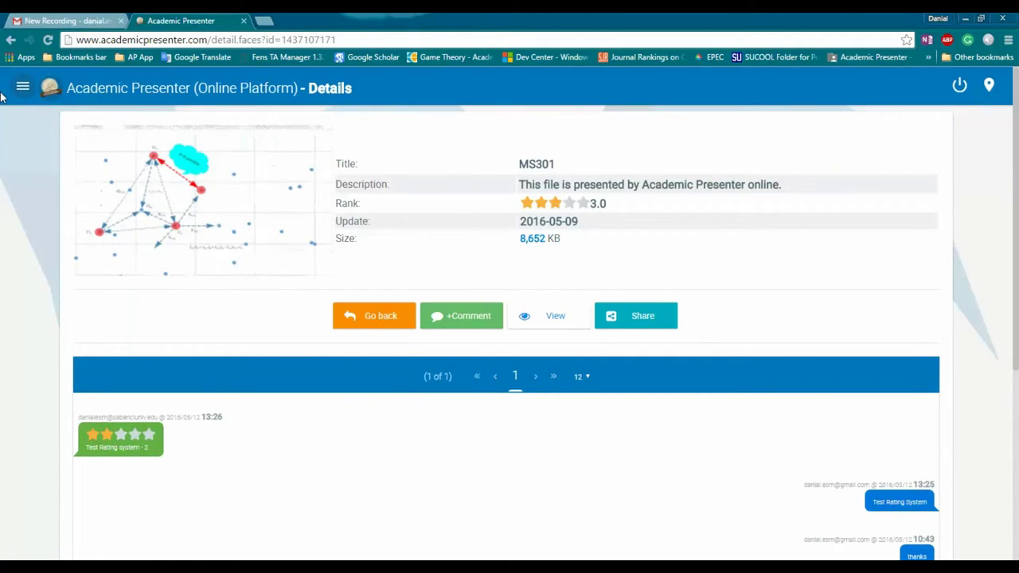
click(11, 40)
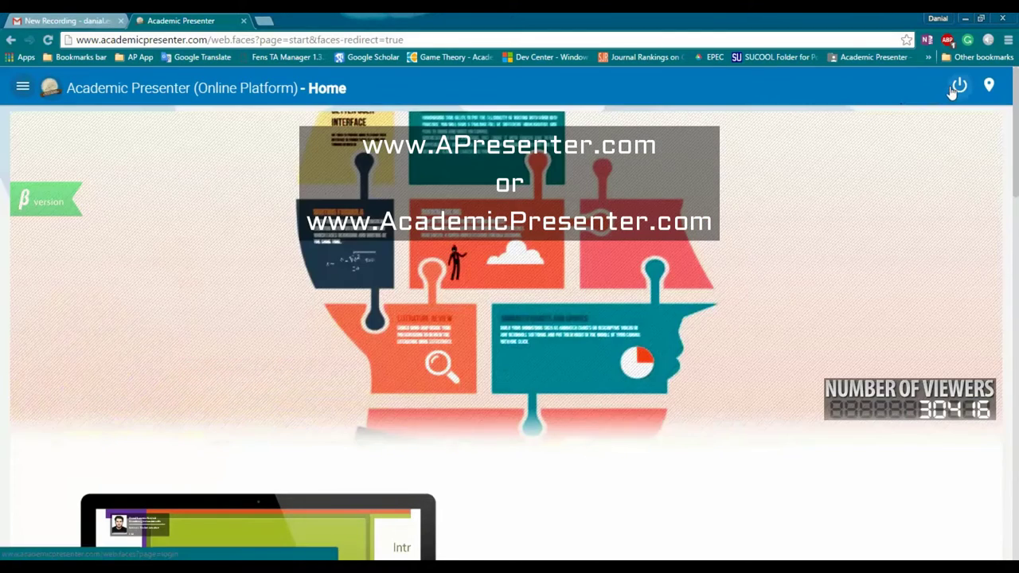
Step: On the Register form, enter an email address and sign up for a new account
click(951, 86)
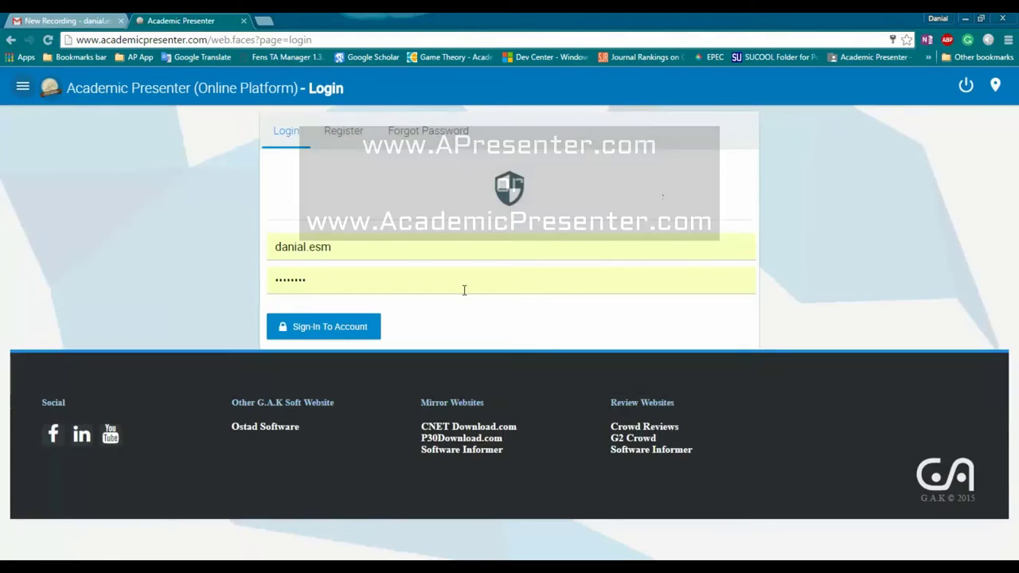
click(343, 131)
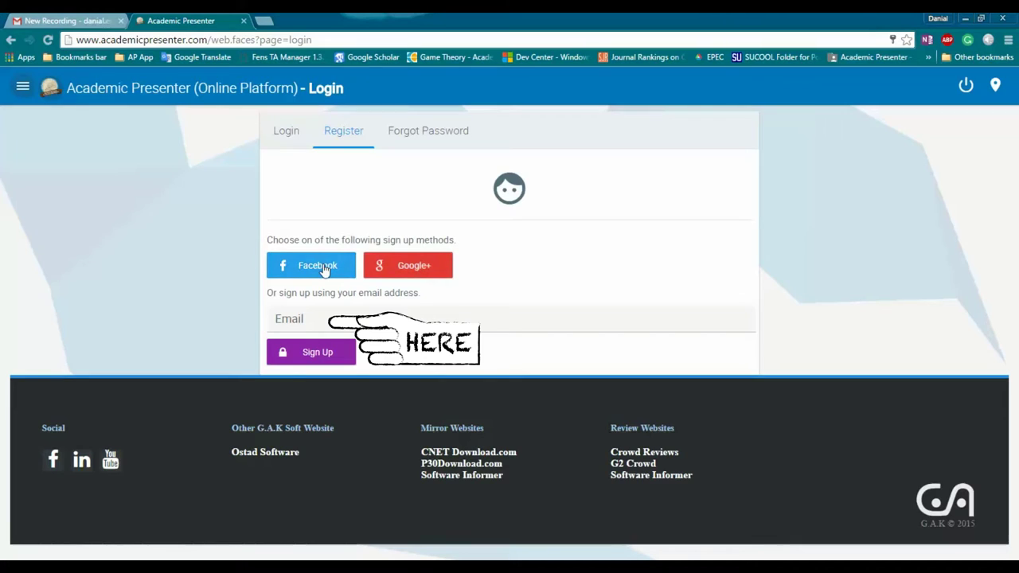
click(293, 137)
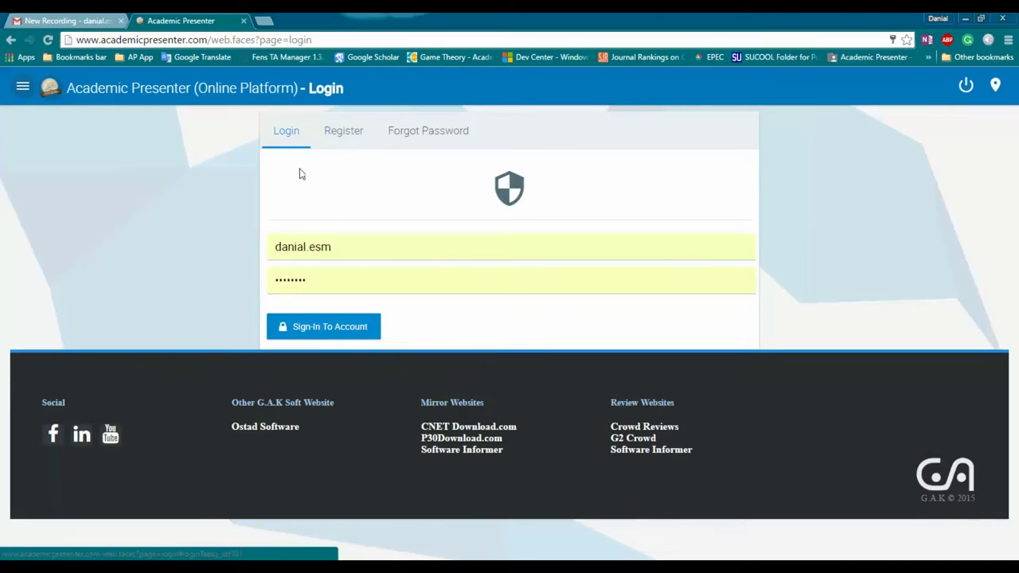
click(338, 145)
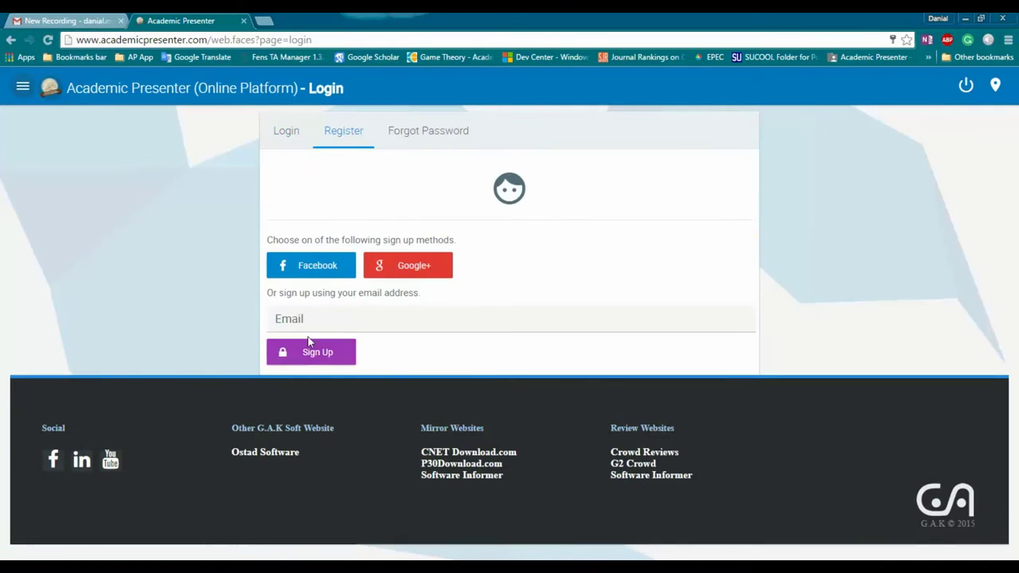
click(311, 351)
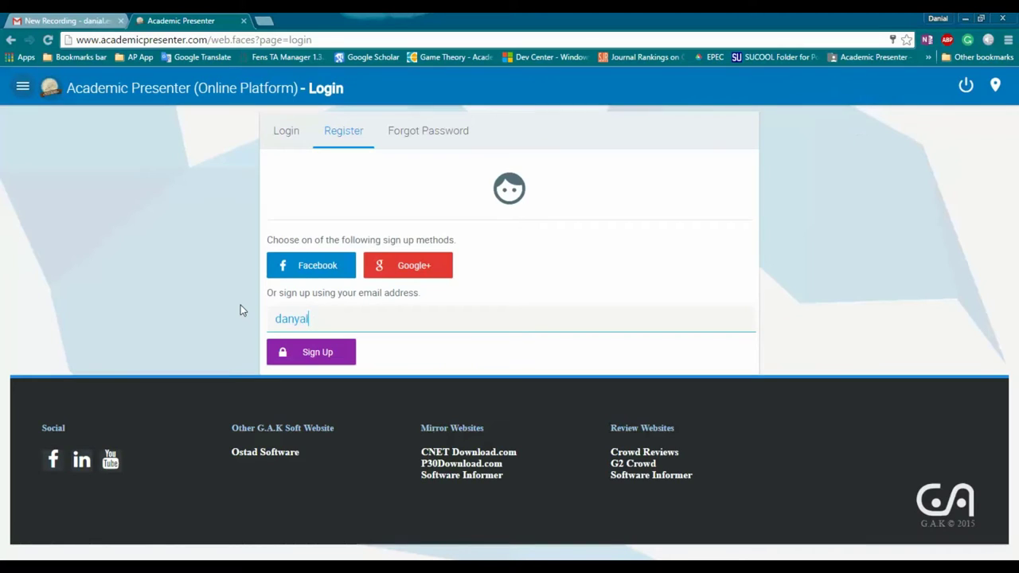
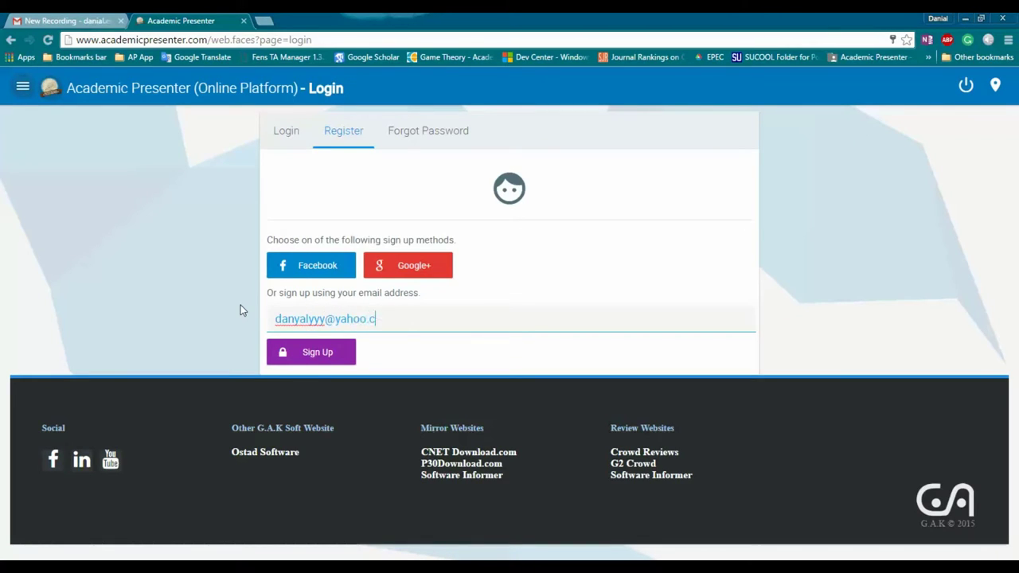
click(307, 354)
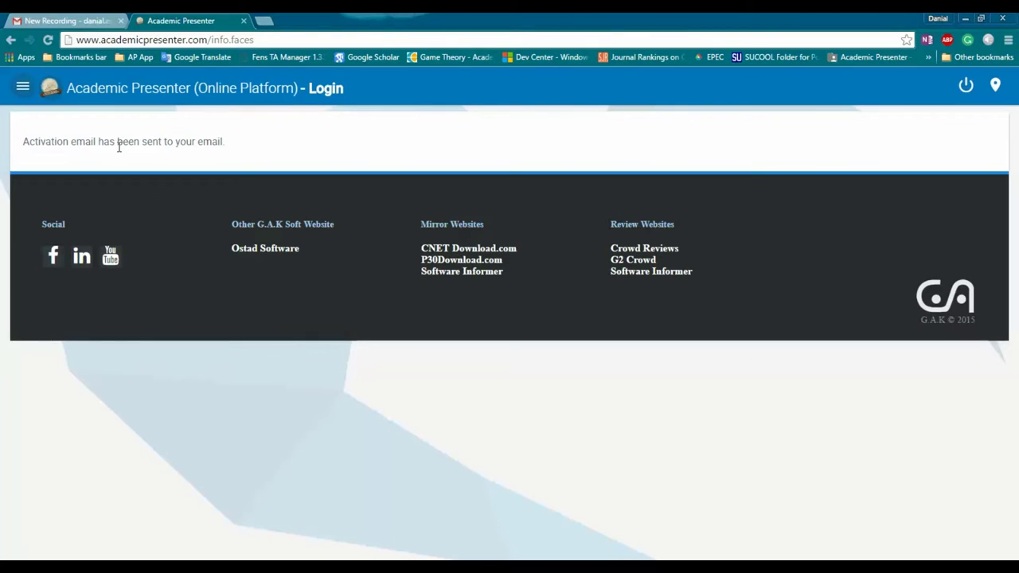
Step: Open the academicpresenter.com message in Mail and select the new username and password
key(super)
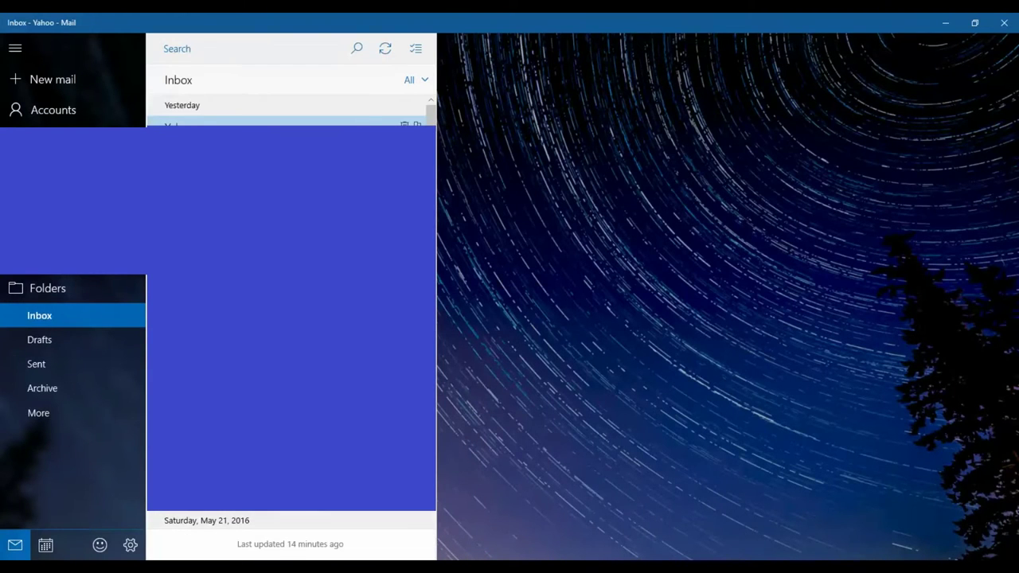
click(386, 49)
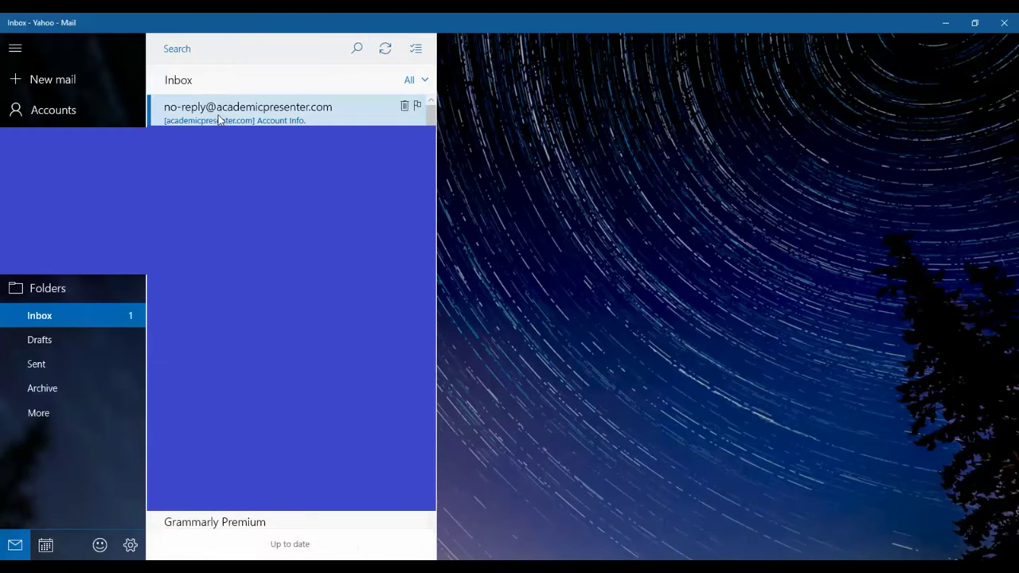
click(220, 120)
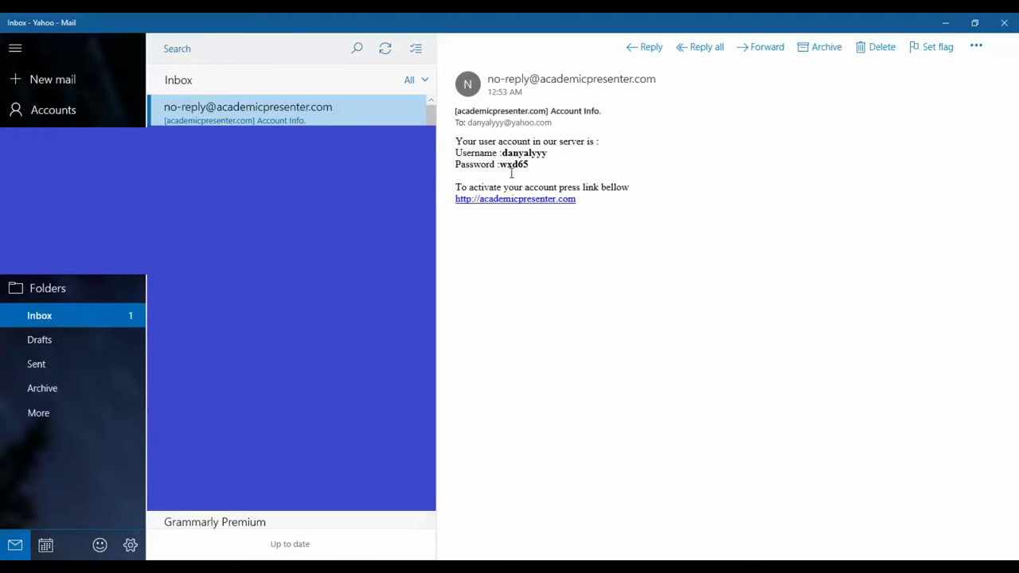
mouse_move(516, 201)
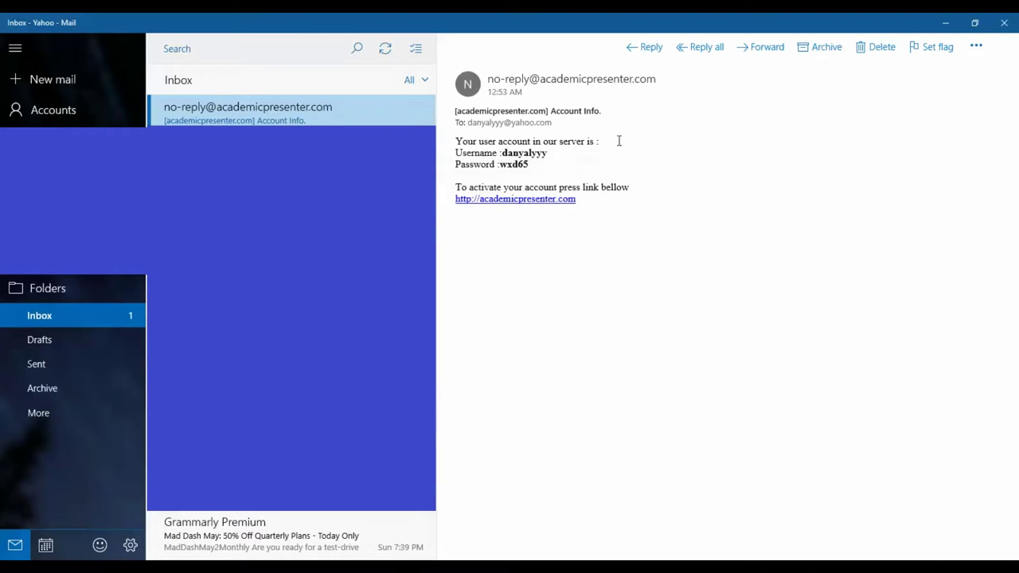
double_click(519, 152)
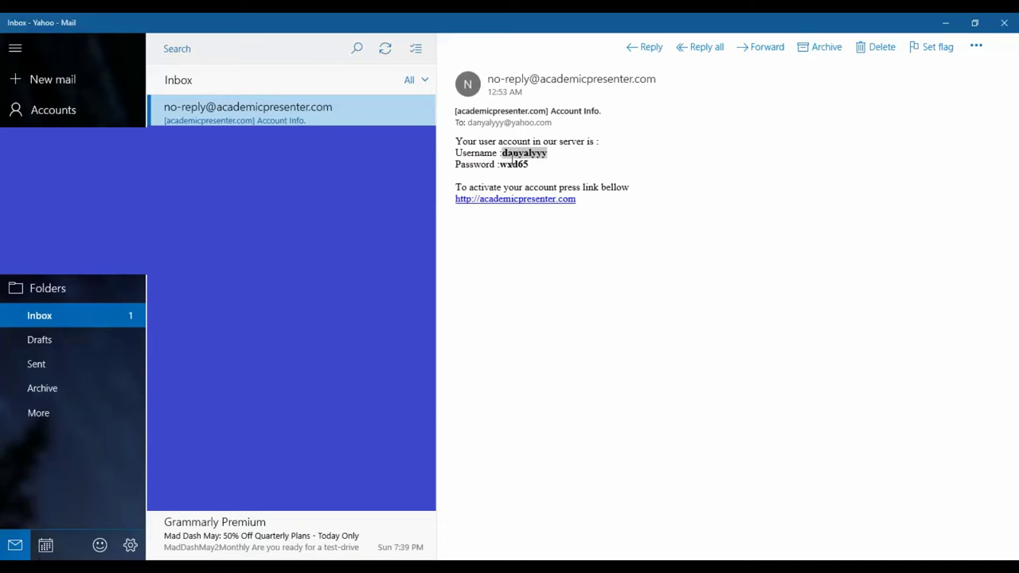
double_click(513, 164)
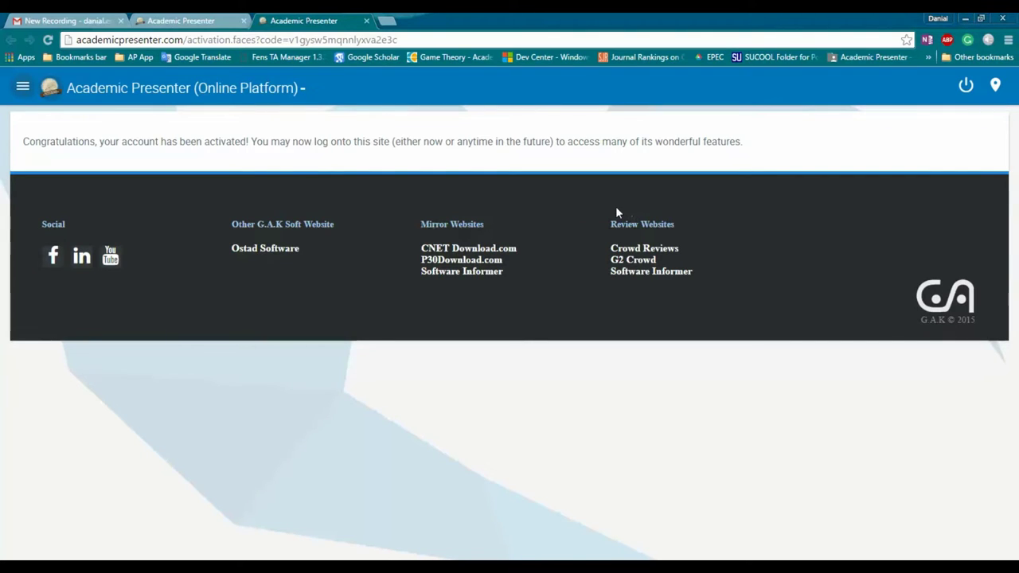
Step: Sign in with the new account's username and password, declining Chrome's offer to save it
click(965, 85)
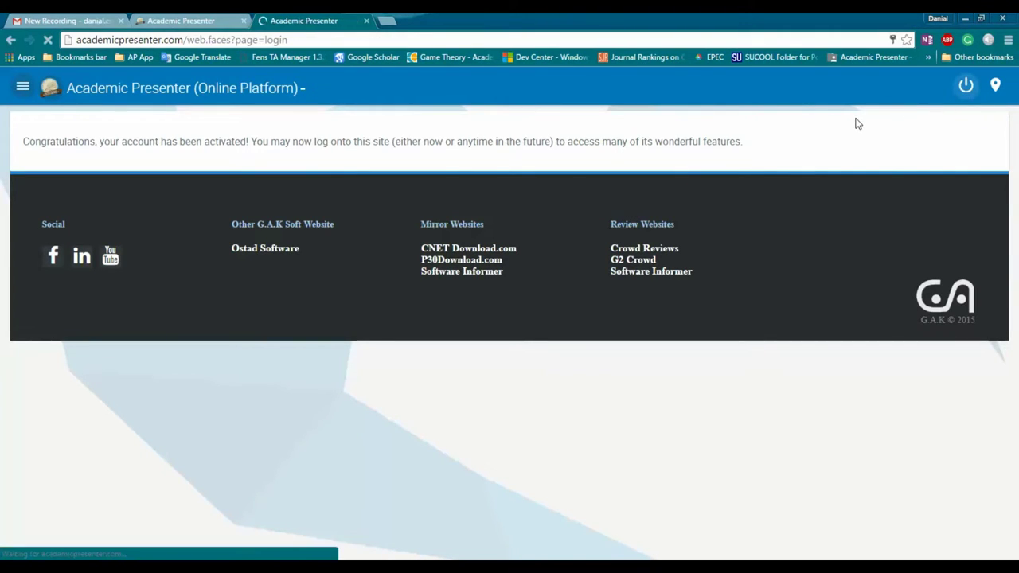
text(d)
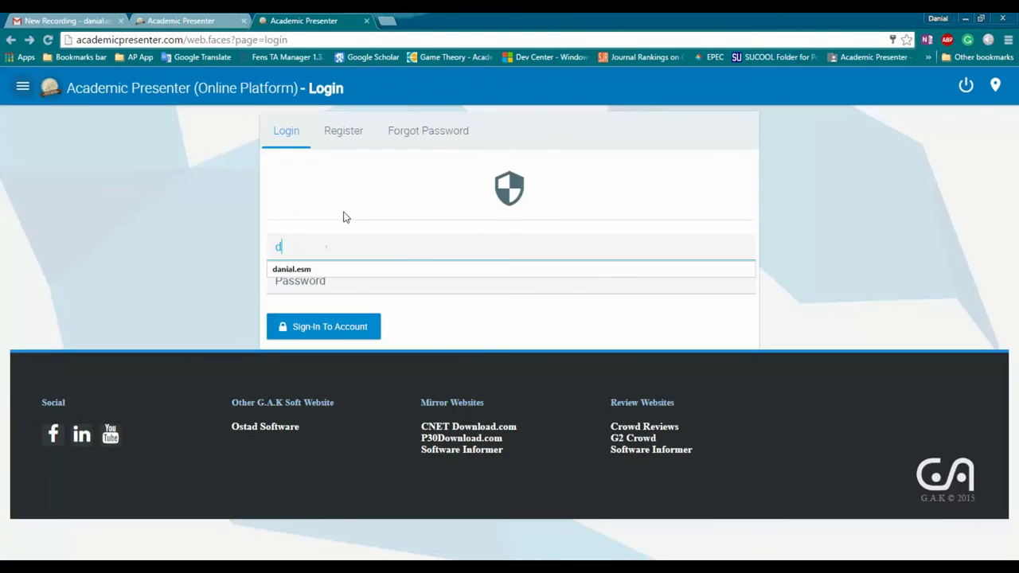
text(anyalyyy)
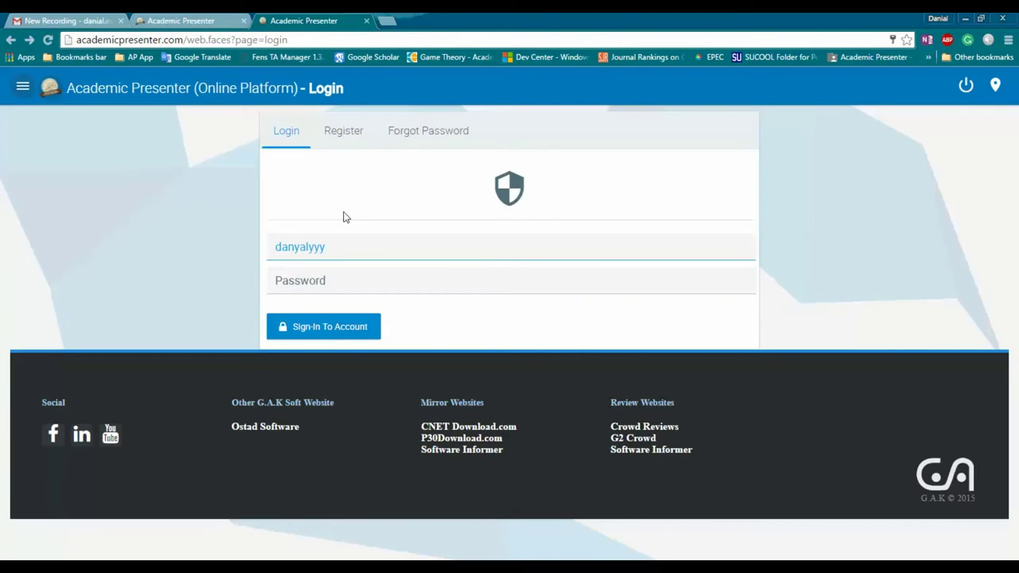
key(Tab)
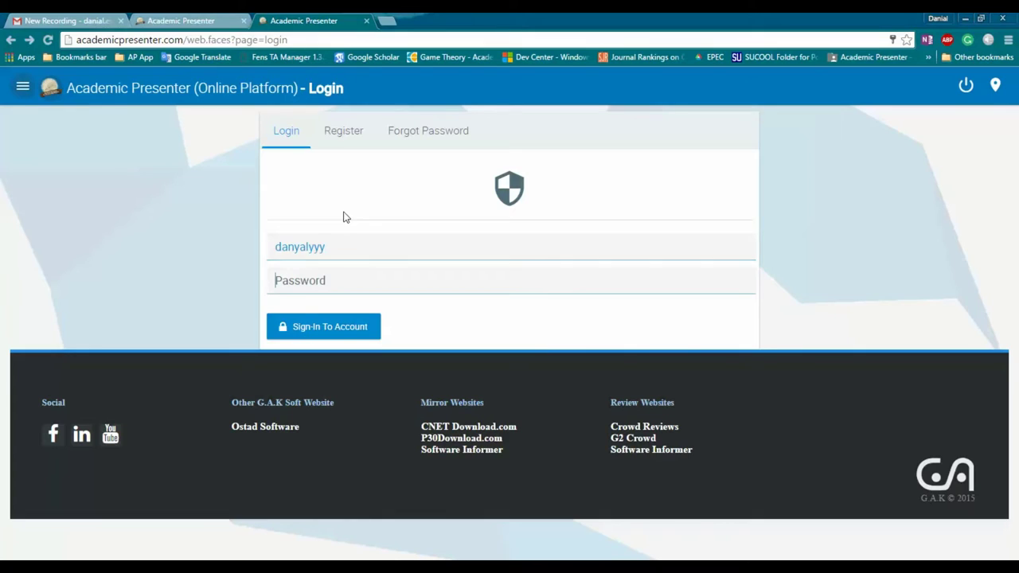
text(*****)
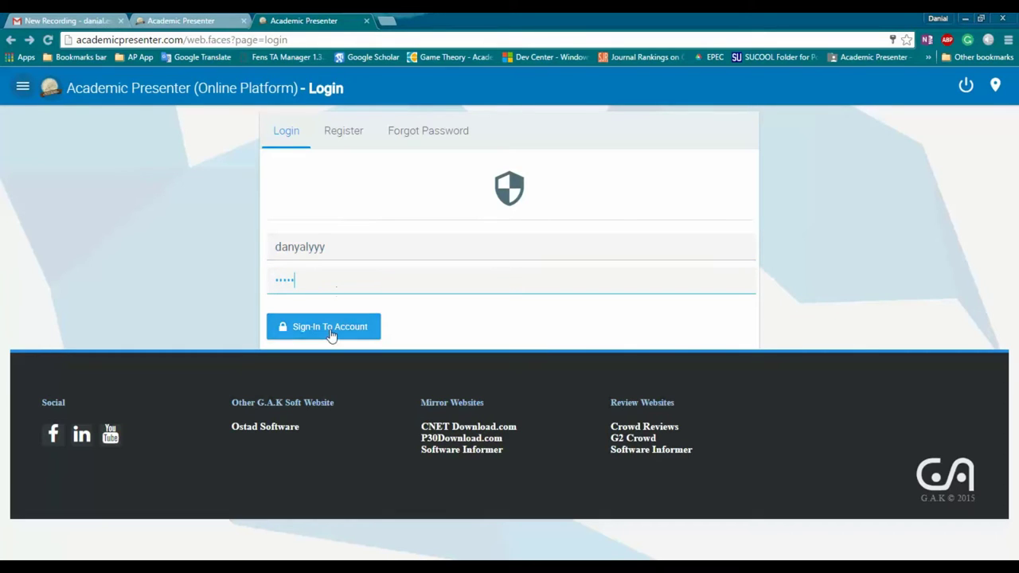
click(331, 334)
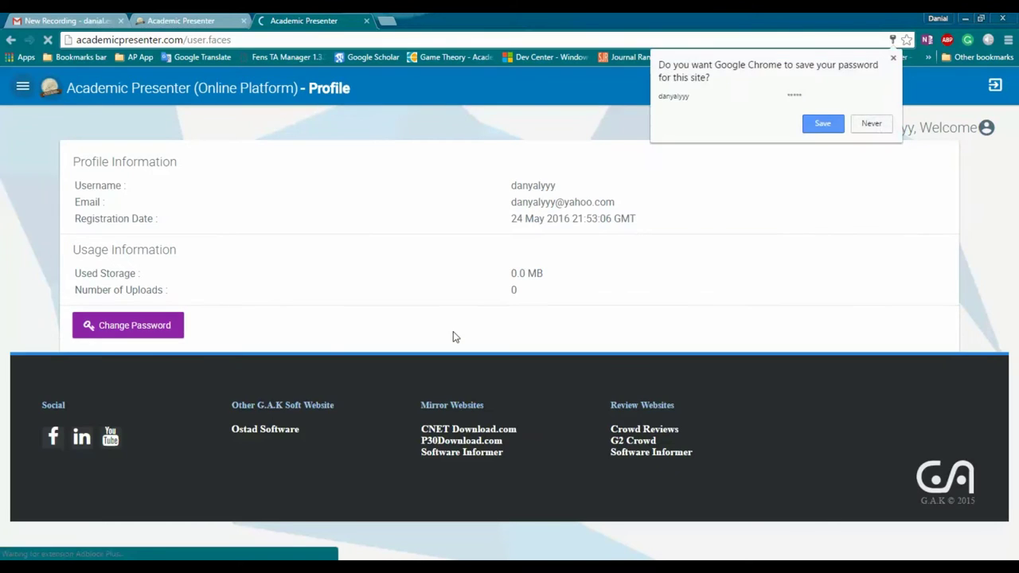
click(875, 121)
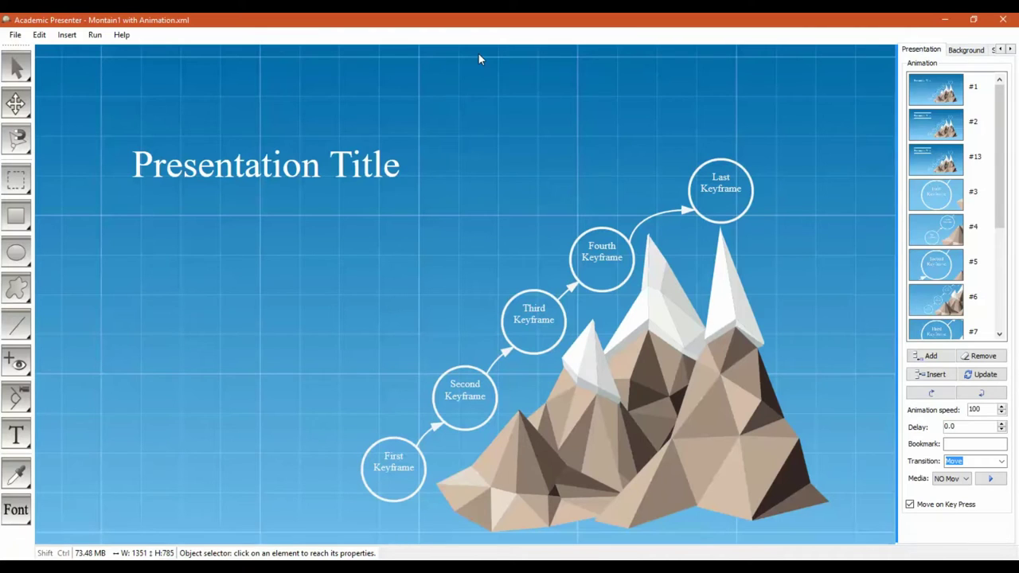
Step: Check the About information, then start uploading the project to the server
click(122, 35)
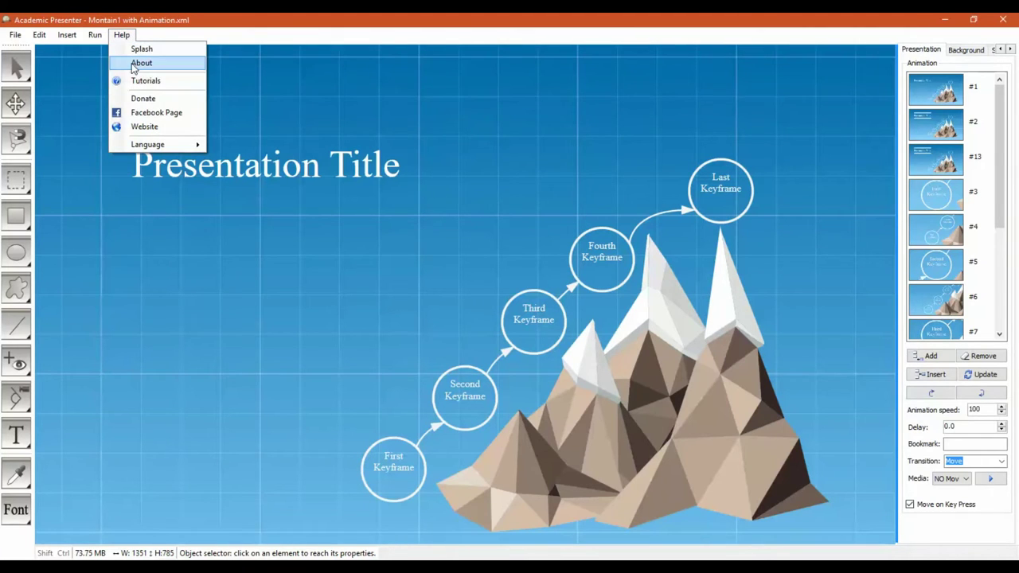
click(139, 63)
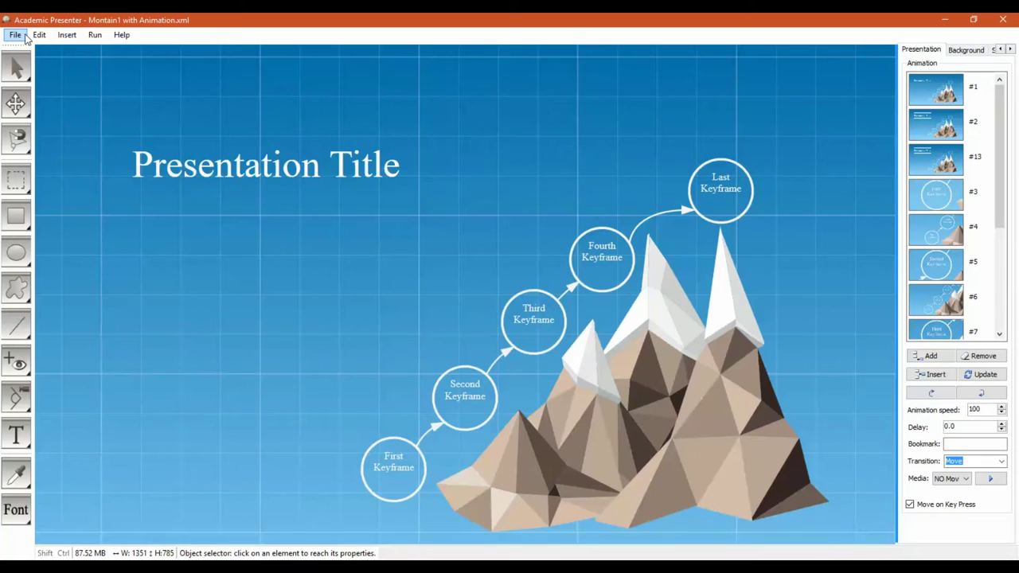
click(16, 35)
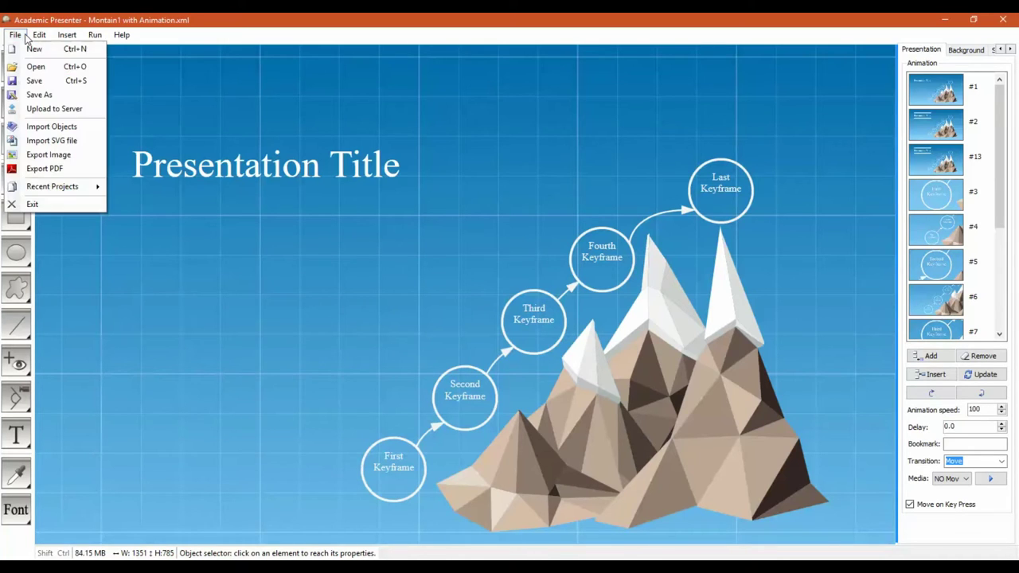
click(54, 109)
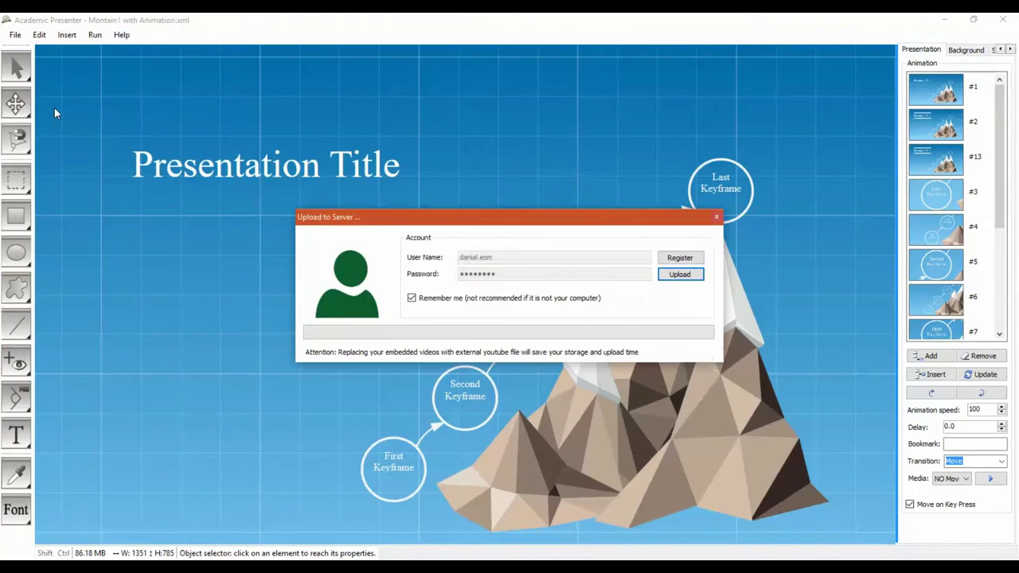
Step: Upload Montain1 with Animation using the new account's username and password, then dismiss the confirmation
click(487, 299)
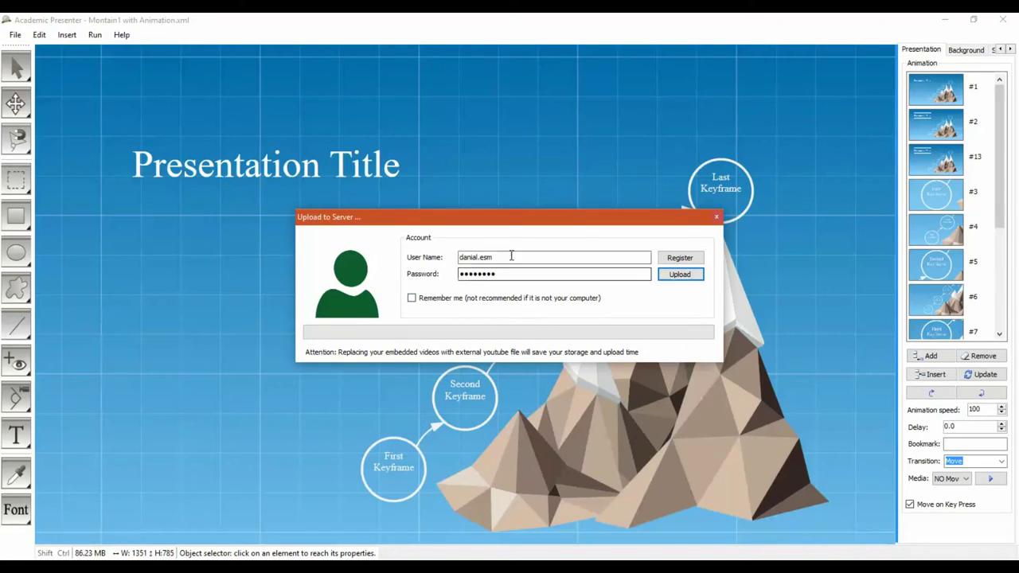
drag(512, 257, 413, 253)
text(danya)
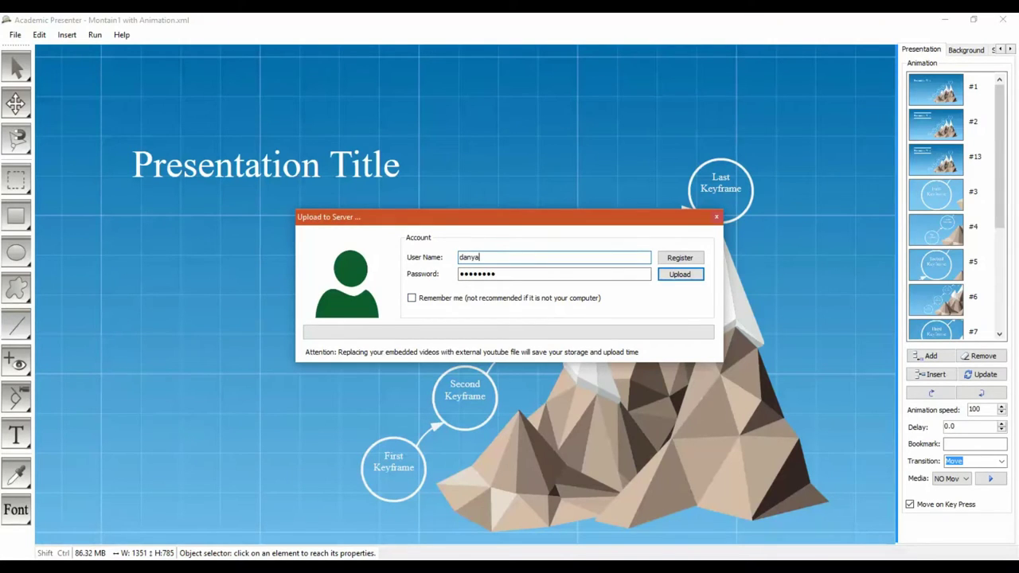
text(lyyy)
key(Tab)
text(1234)
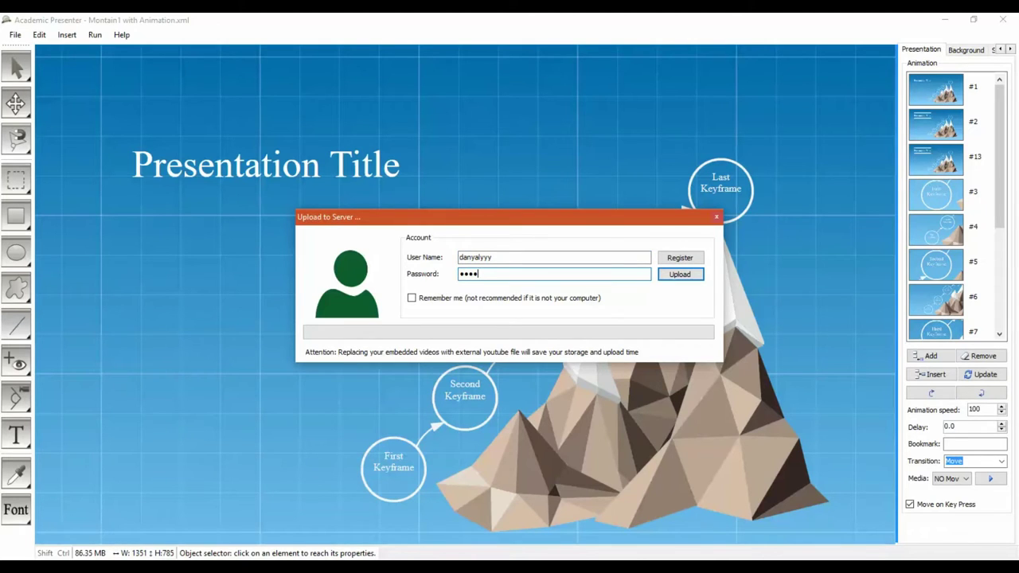
text(567)
click(677, 275)
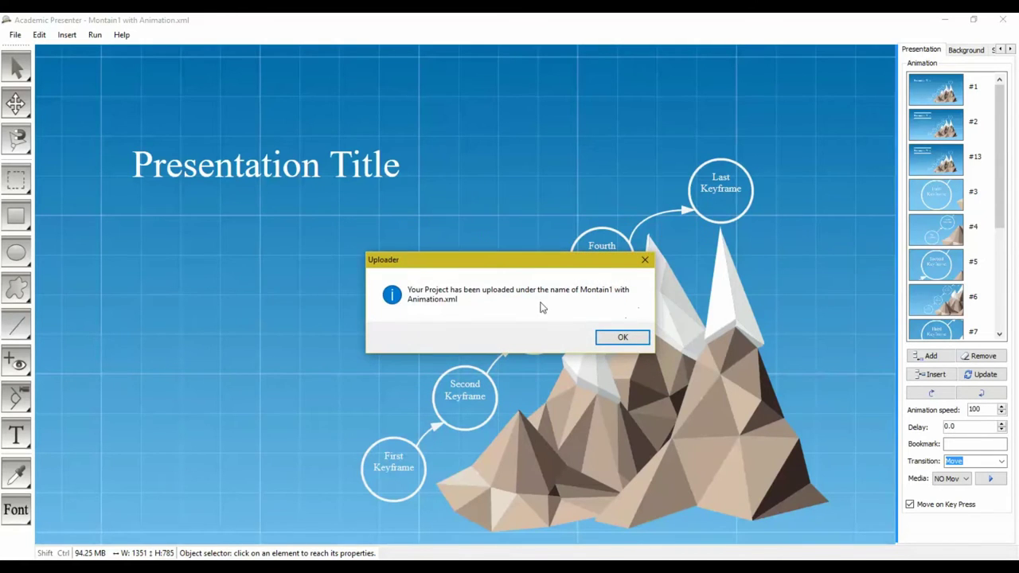
click(605, 344)
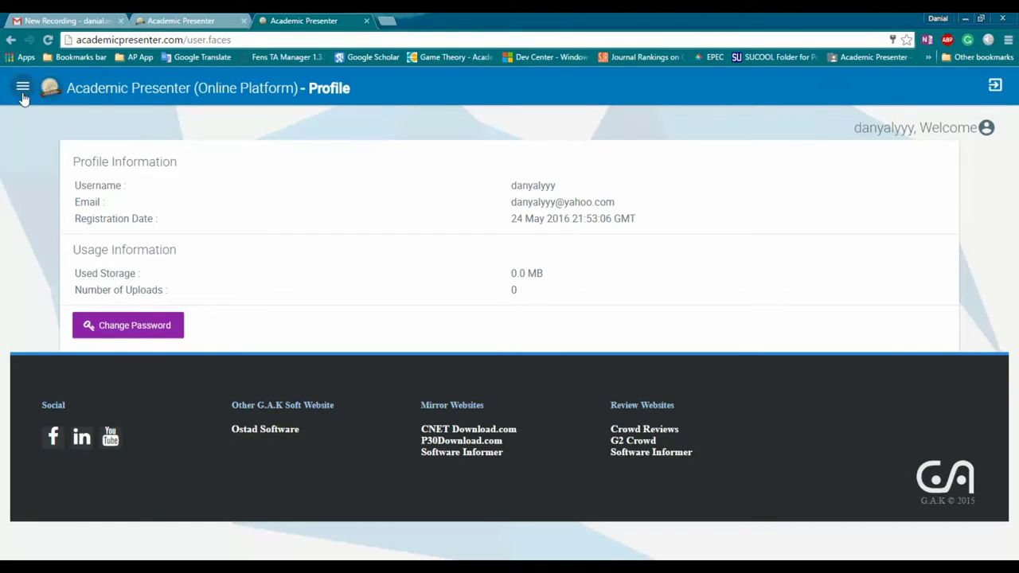
Step: Upload Cartonic.XML from Dropbox > AP > Samples through the site's Upload page
click(22, 89)
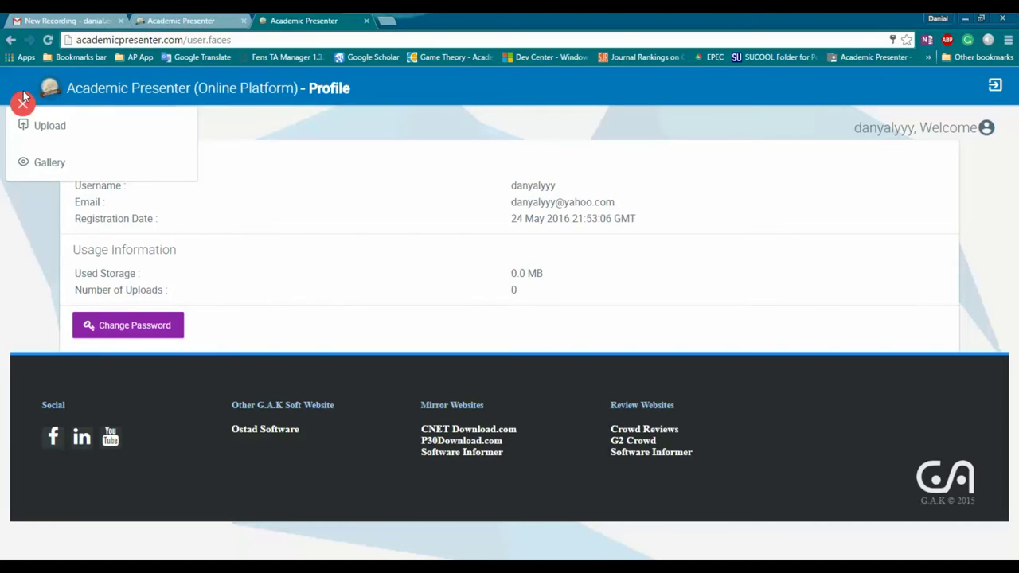
click(49, 126)
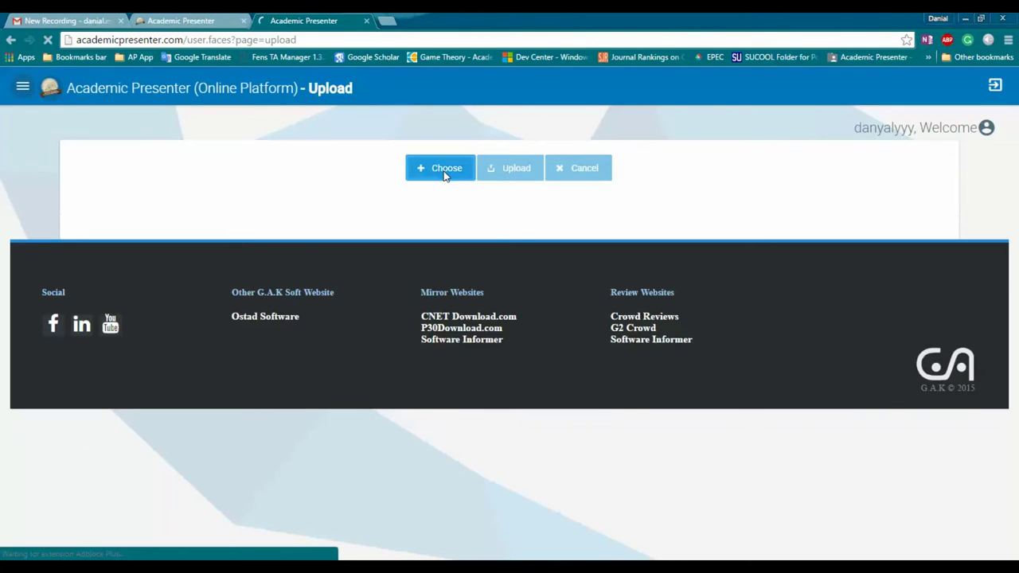
click(444, 171)
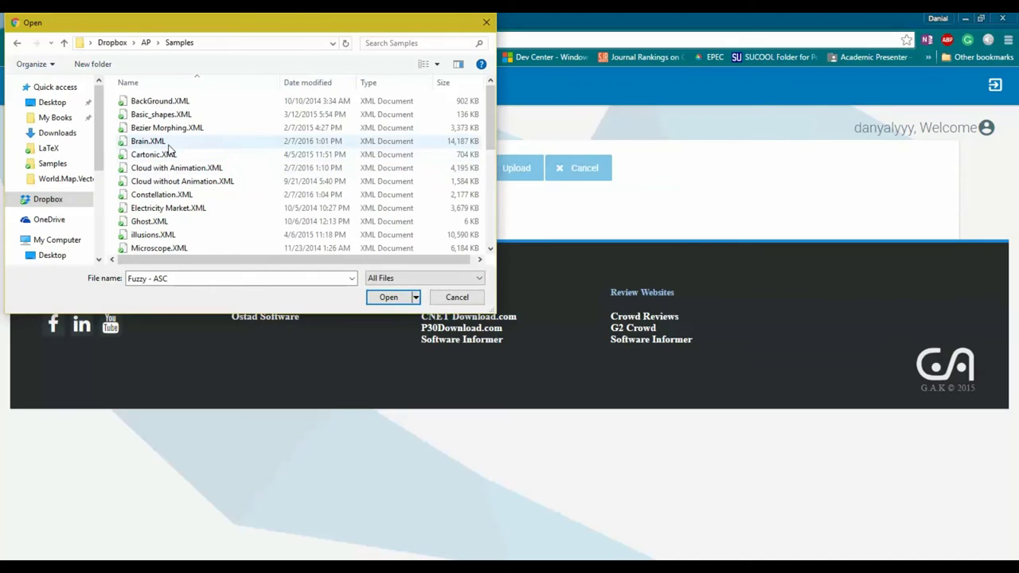
click(149, 140)
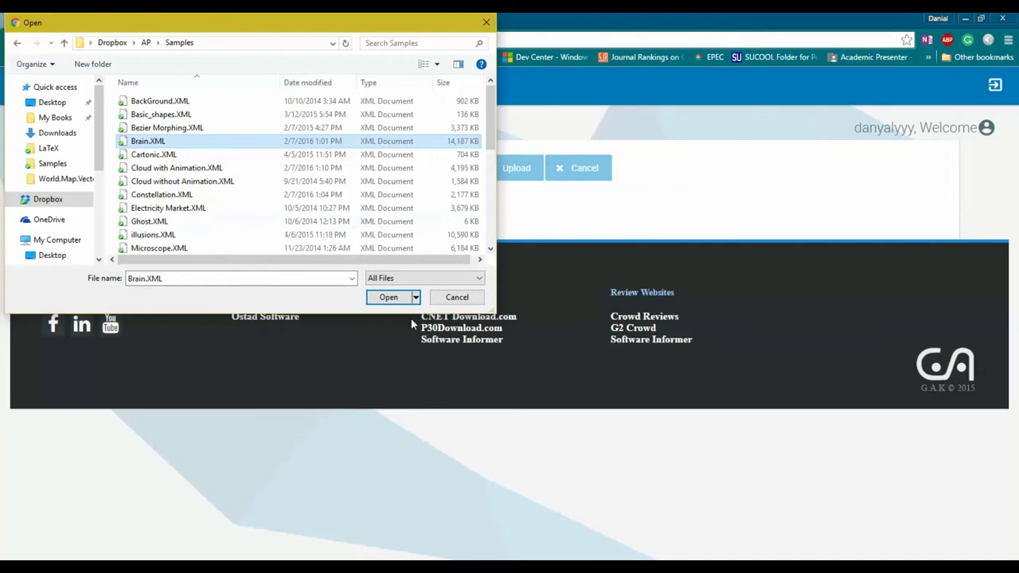
click(157, 157)
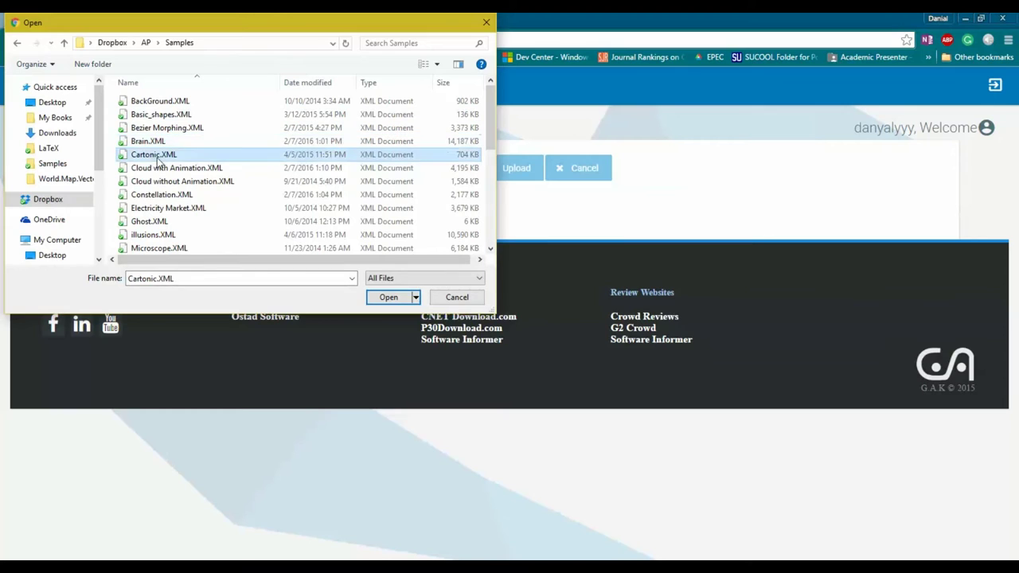
click(374, 300)
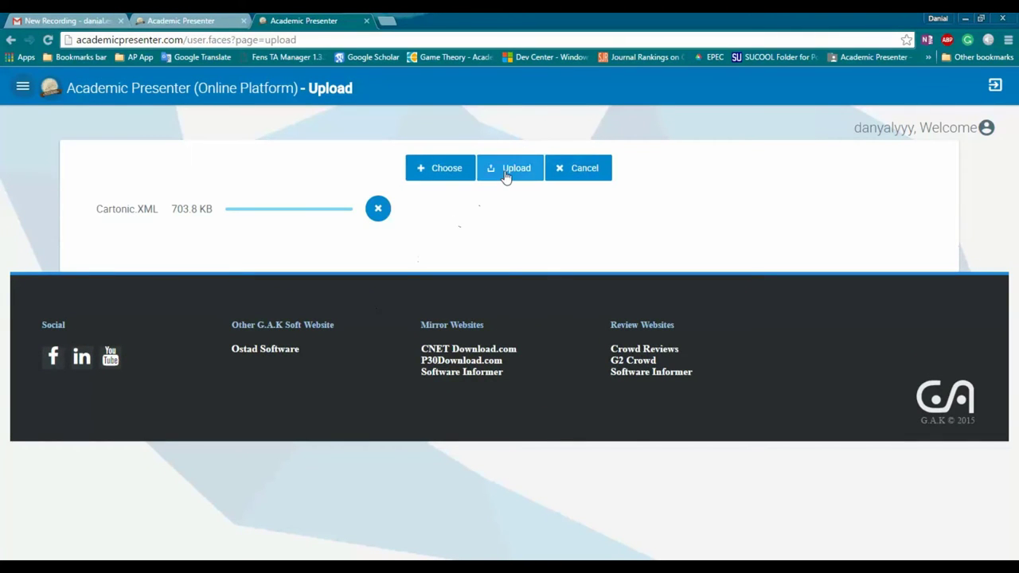
click(507, 174)
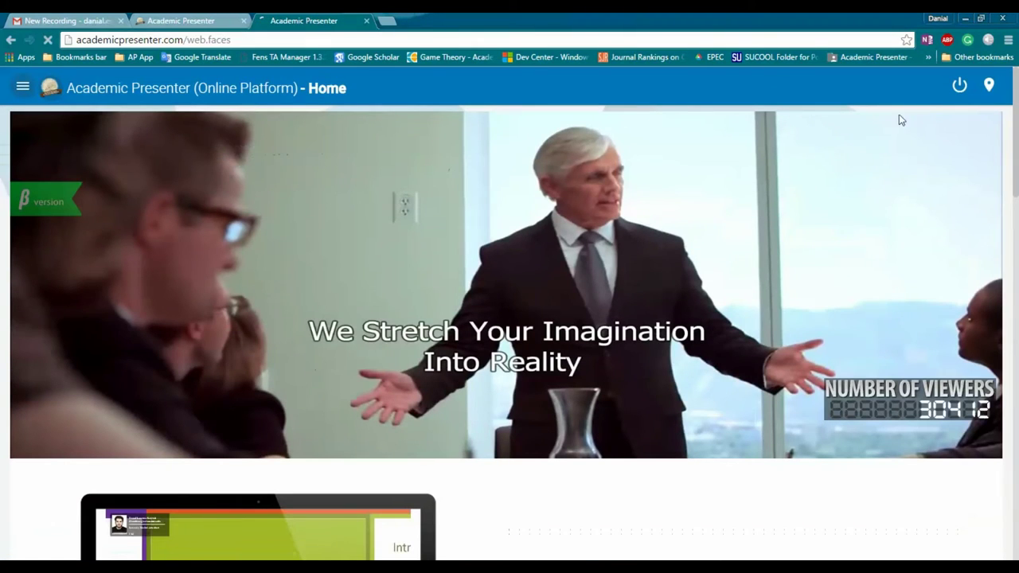
Step: Sign out, log back in with the account user name and password, and open the site menu
click(959, 87)
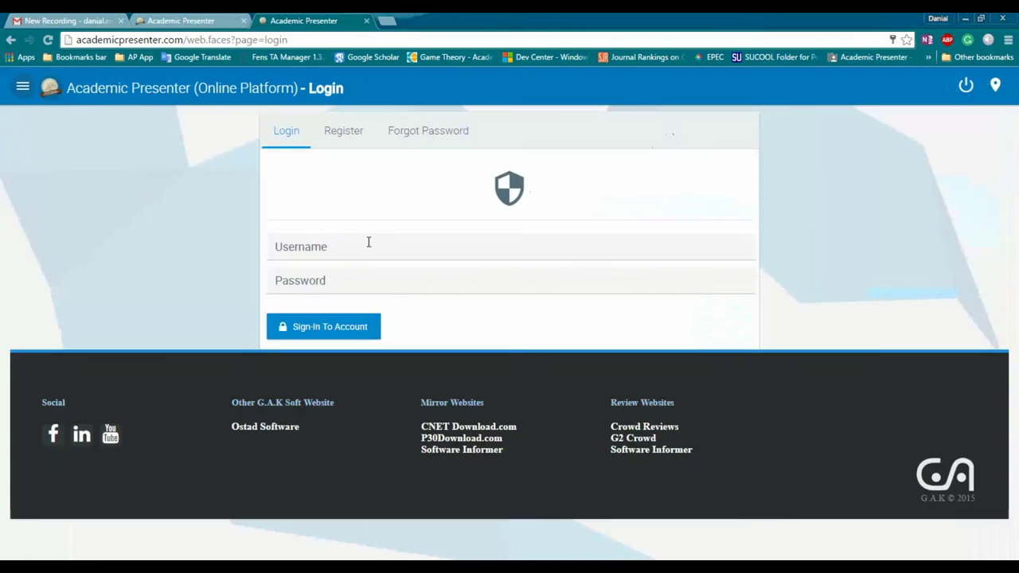
click(369, 241)
text(yyy)
key(Tab)
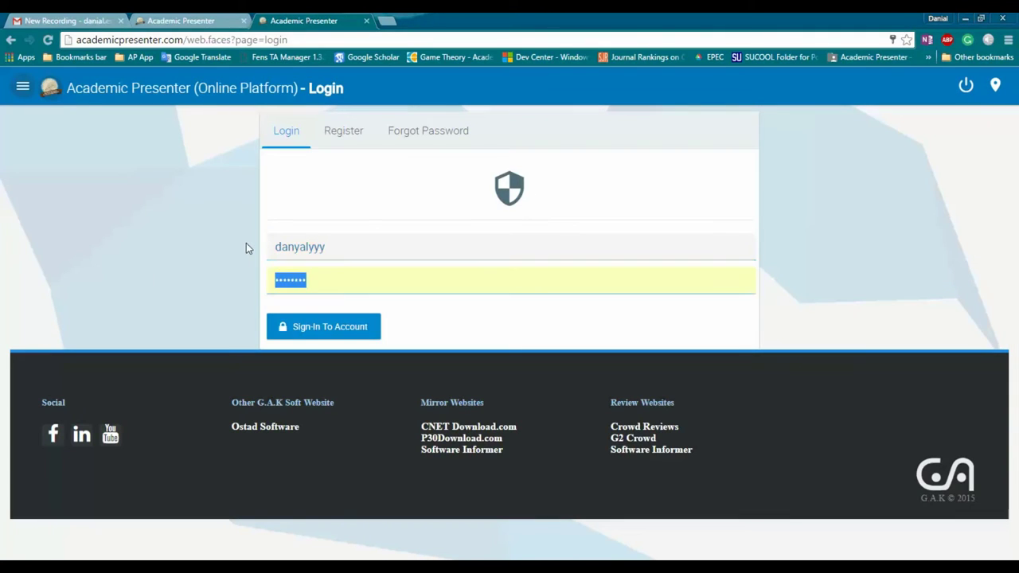
text(•••••••)
key(BackSpace)
key(BackSpace)
key(BackSpace)
key(BackSpace)
key(BackSpace)
key(BackSpace)
key(BackSpace)
text(••••)
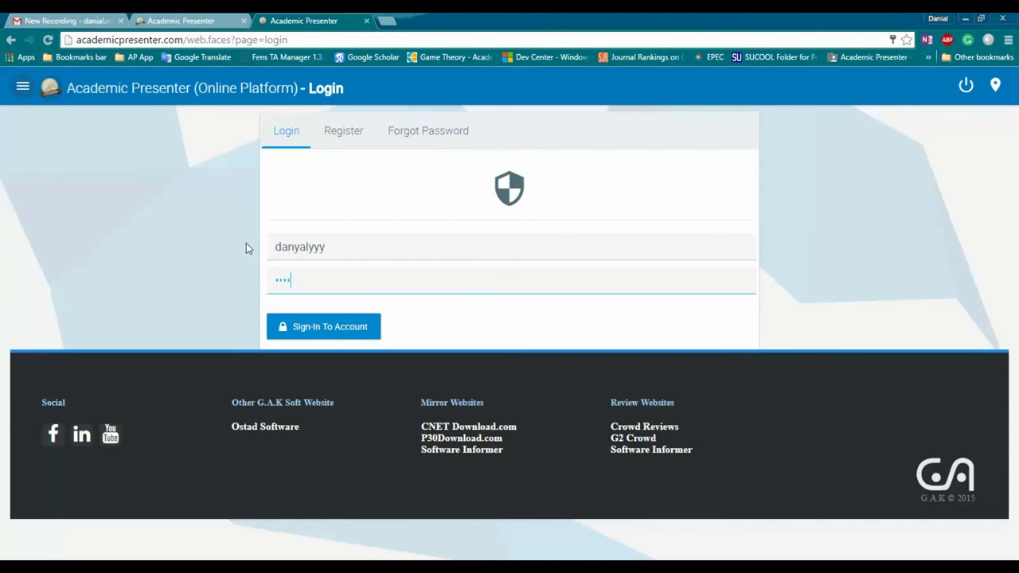
text(•••)
key(Return)
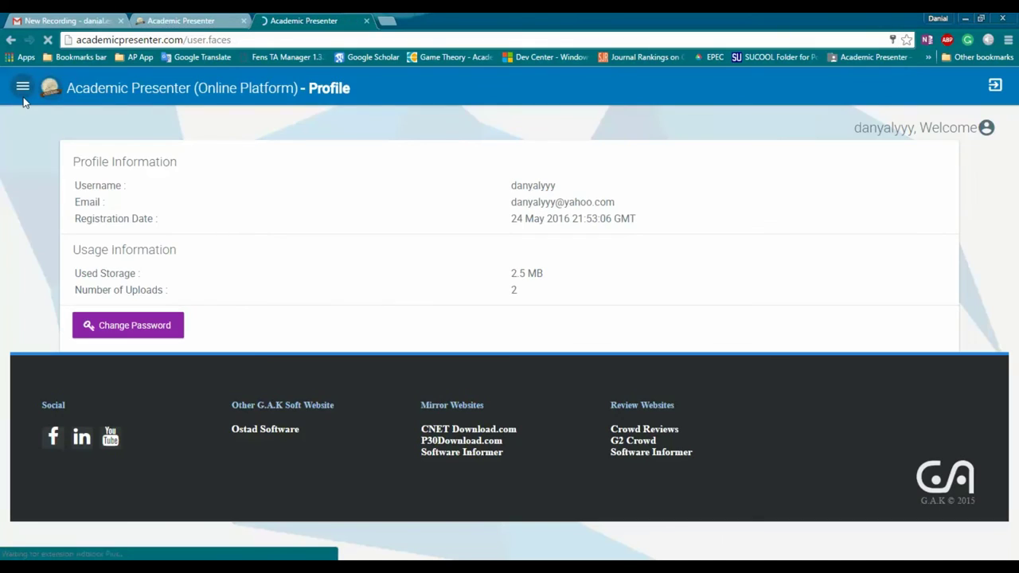
click(23, 97)
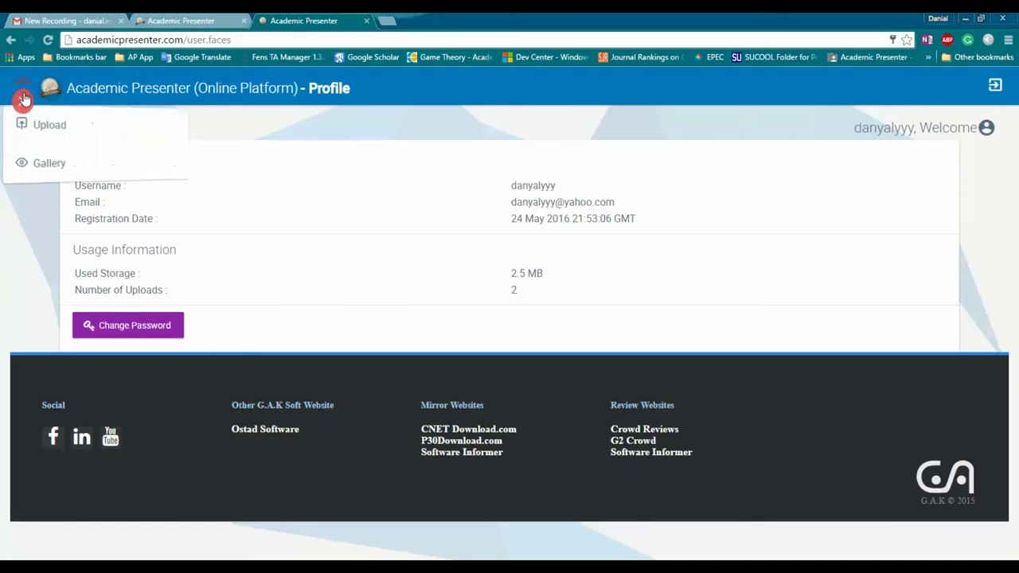
Step: Open the Gallery and check Montain1's metadata editor and sharing options without changing anything
click(50, 163)
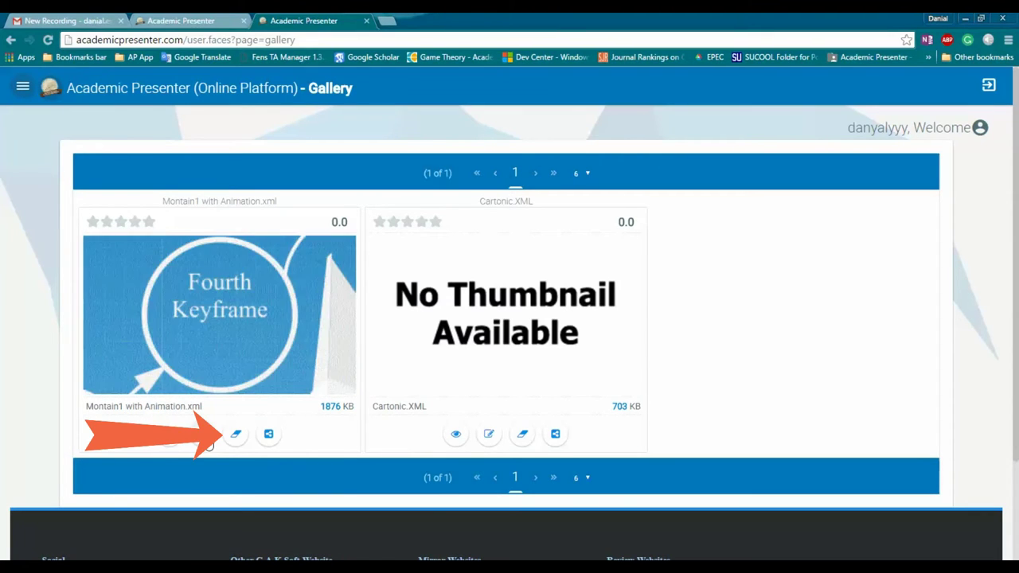
click(235, 434)
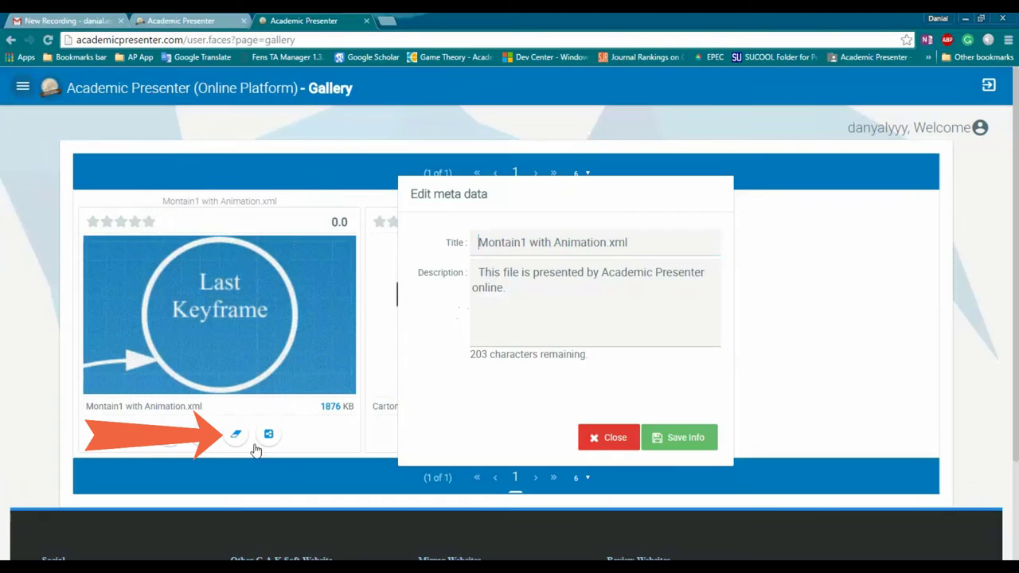
click(548, 432)
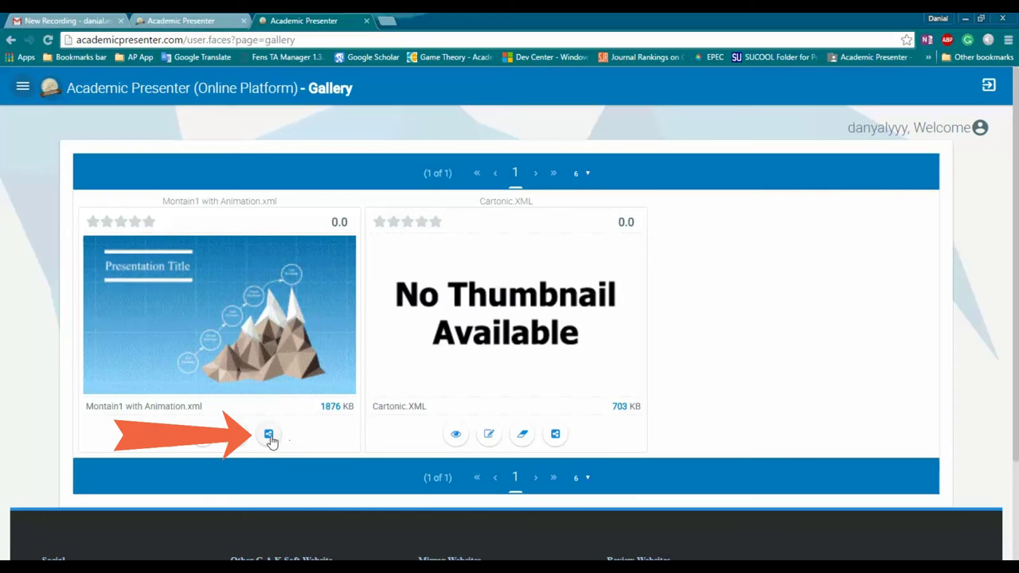
click(267, 436)
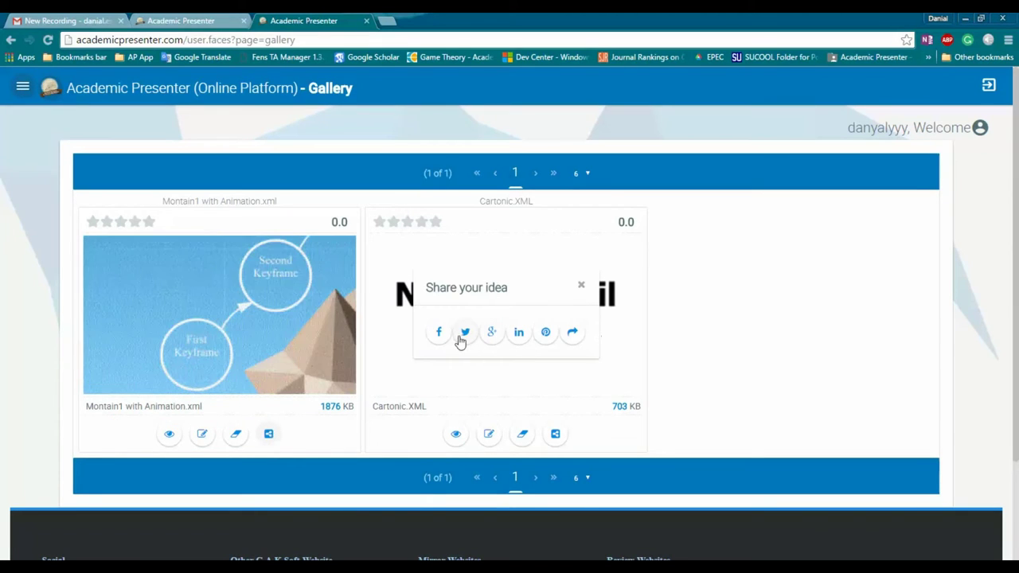
click(585, 362)
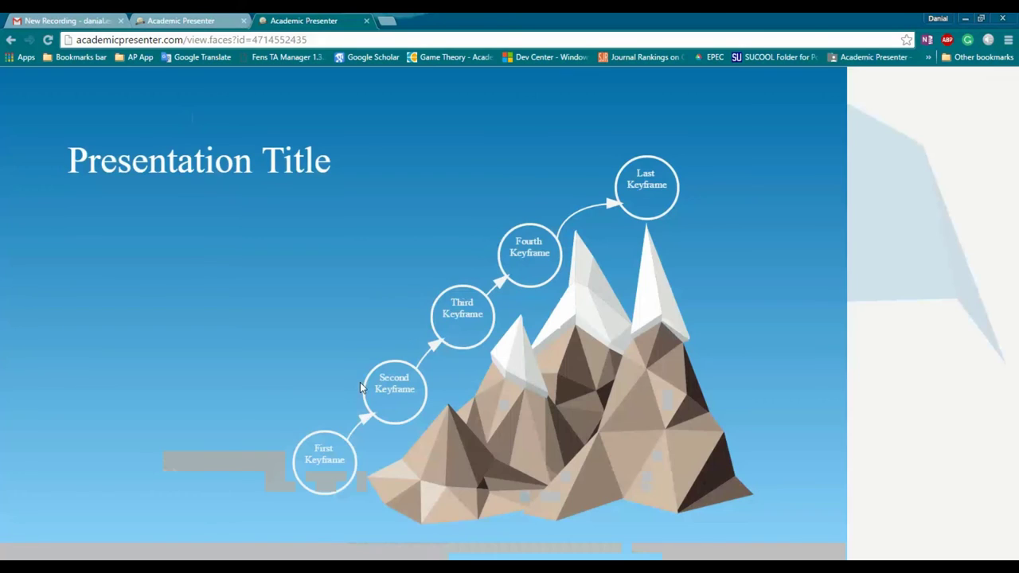
Step: Play Montain1 with Animation full screen with Stretch Both and show its keyframe bookmarks
click(415, 315)
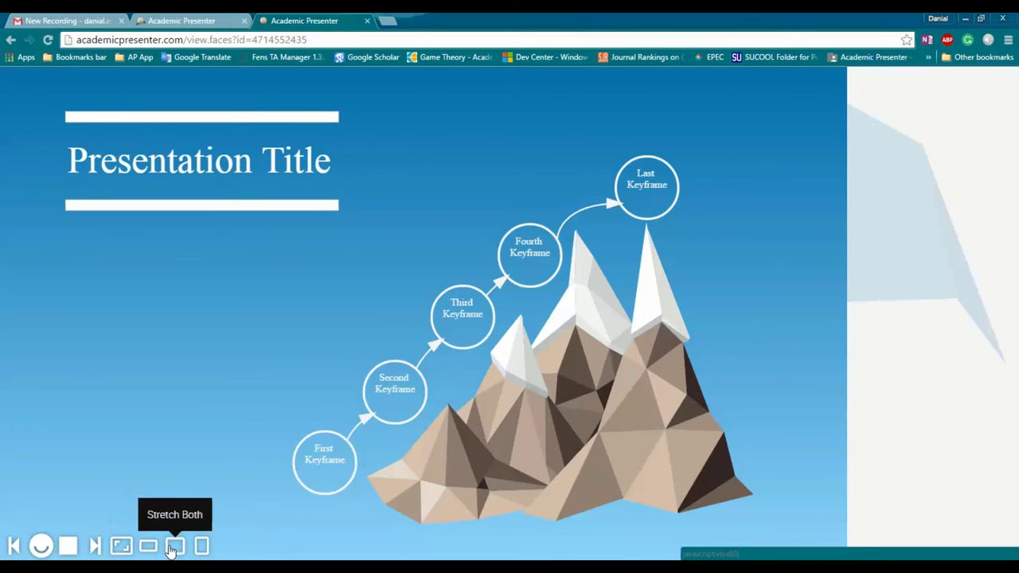
click(175, 547)
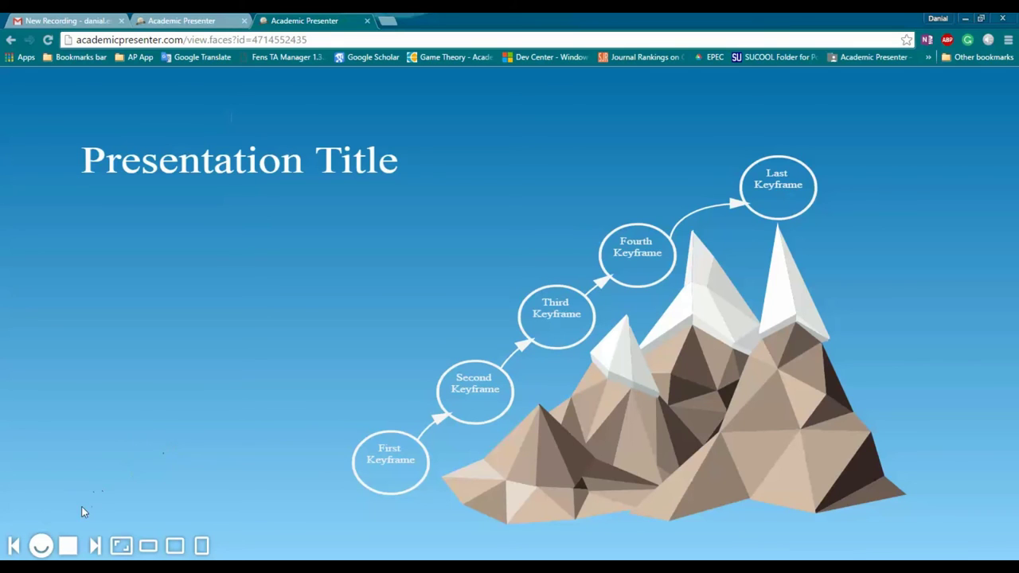
click(42, 545)
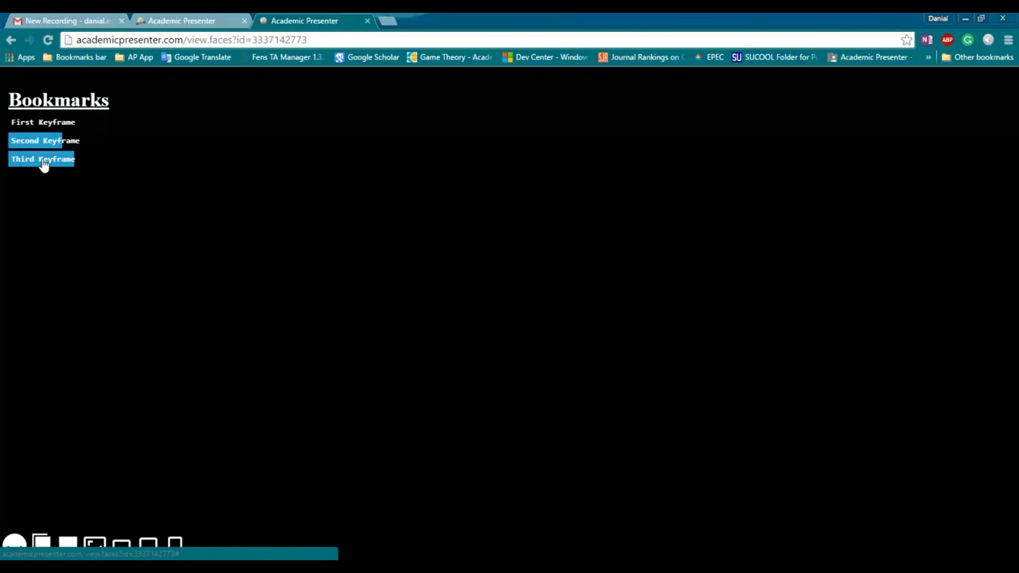
Step: Jump to the Third Keyframe bookmark, then stop playback
click(44, 164)
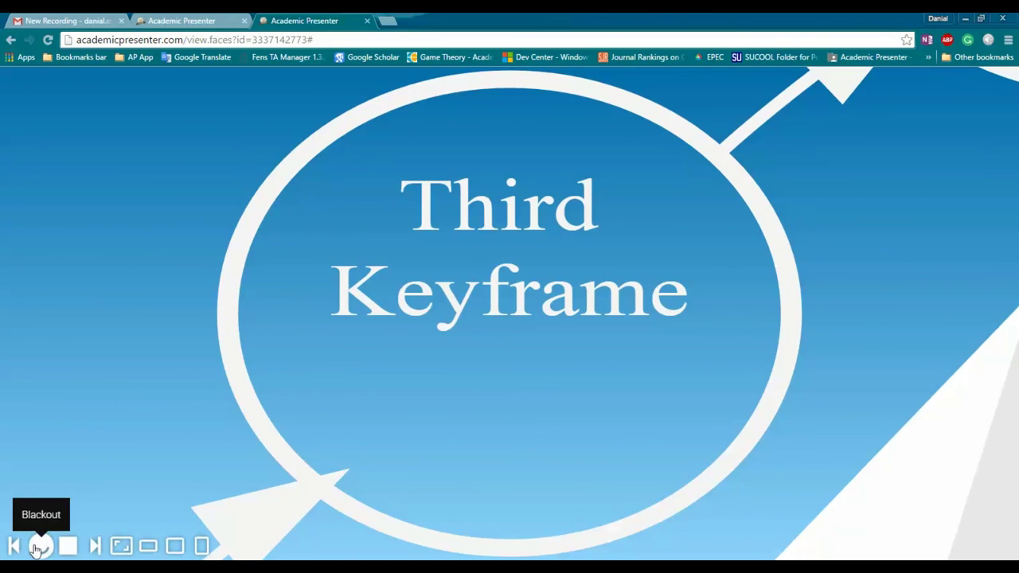
click(67, 545)
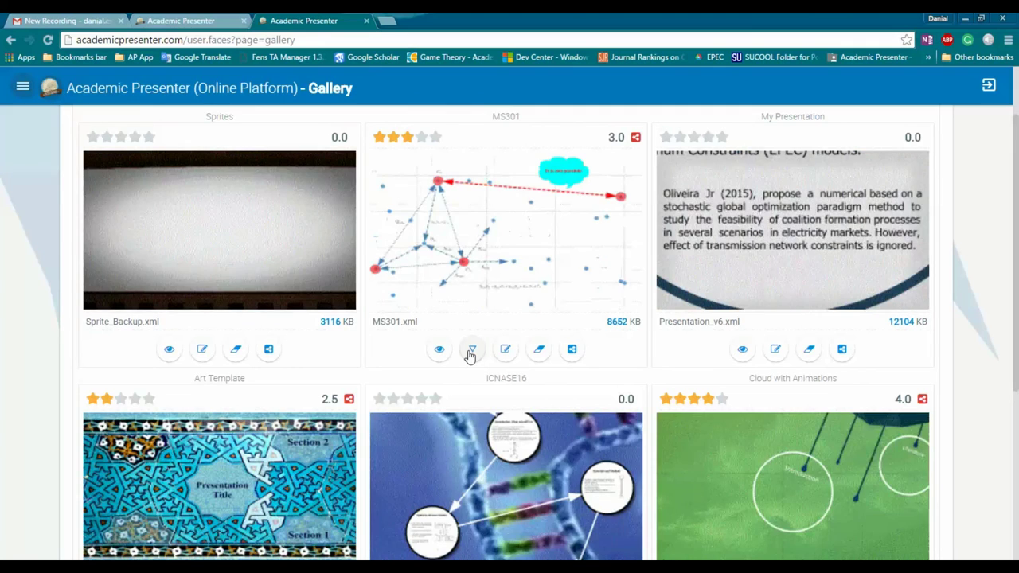
Step: Open MS301's details page and scroll down through its comments and back up
click(469, 351)
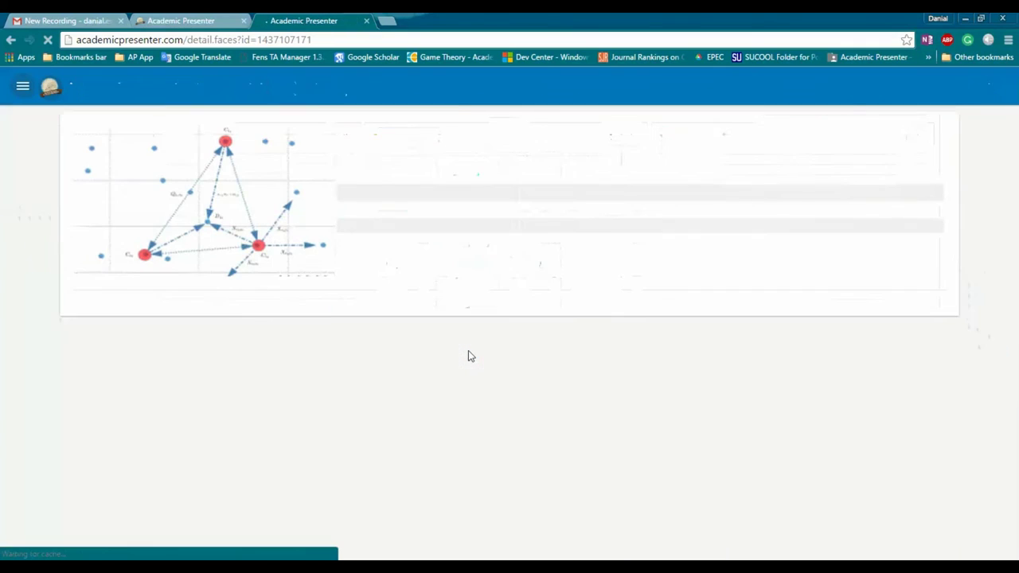
scroll(188, 339, down, 2)
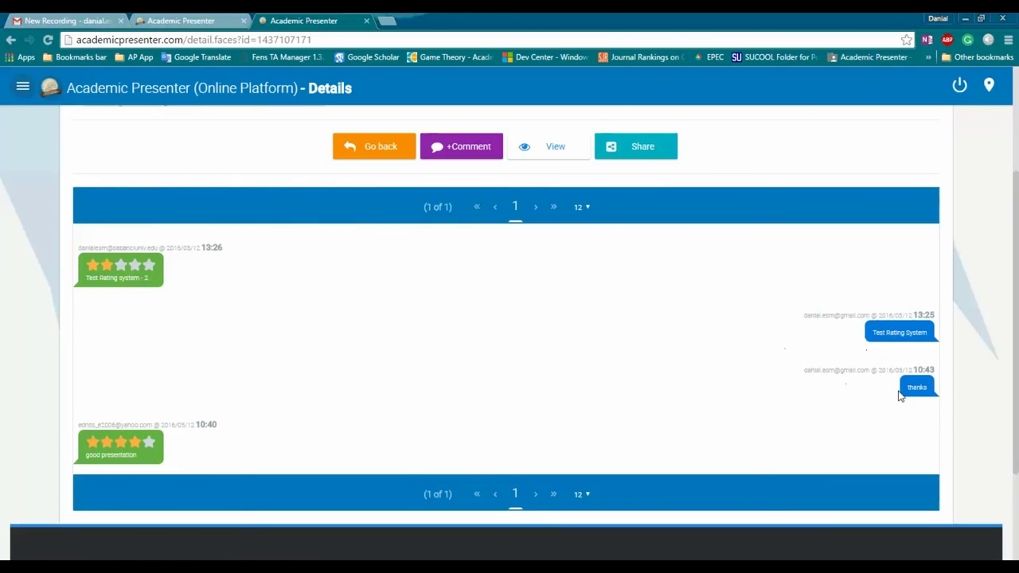
scroll(471, 345, up, 2)
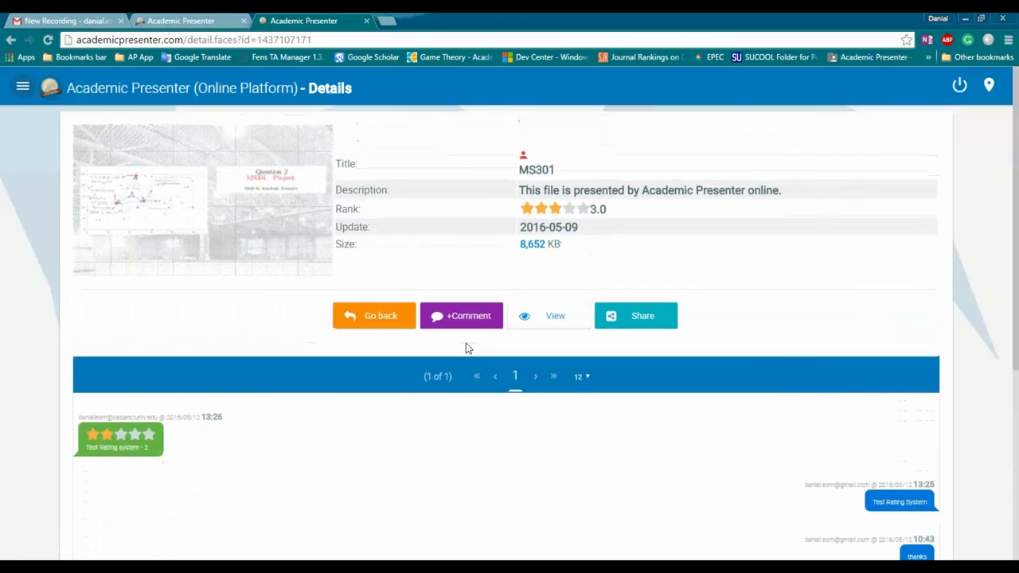